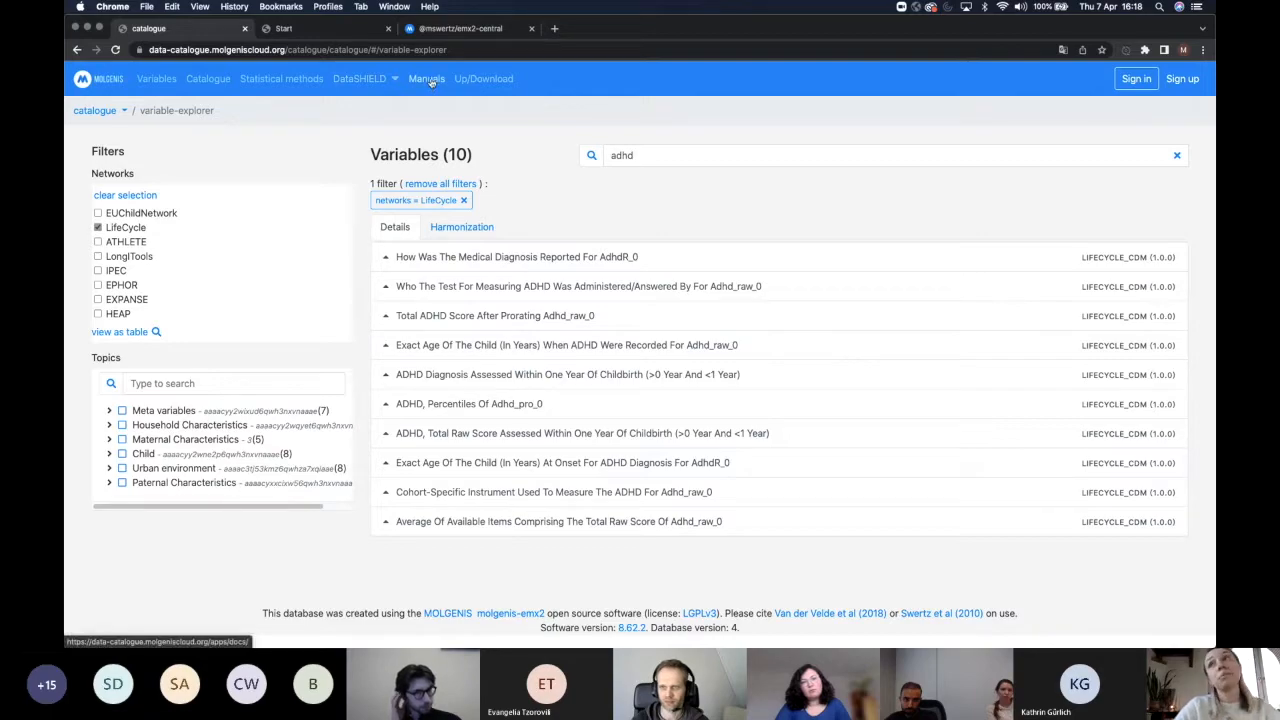
Open the MOLGENIS documentation from the Manuals link in the top bar.
click(452, 80)
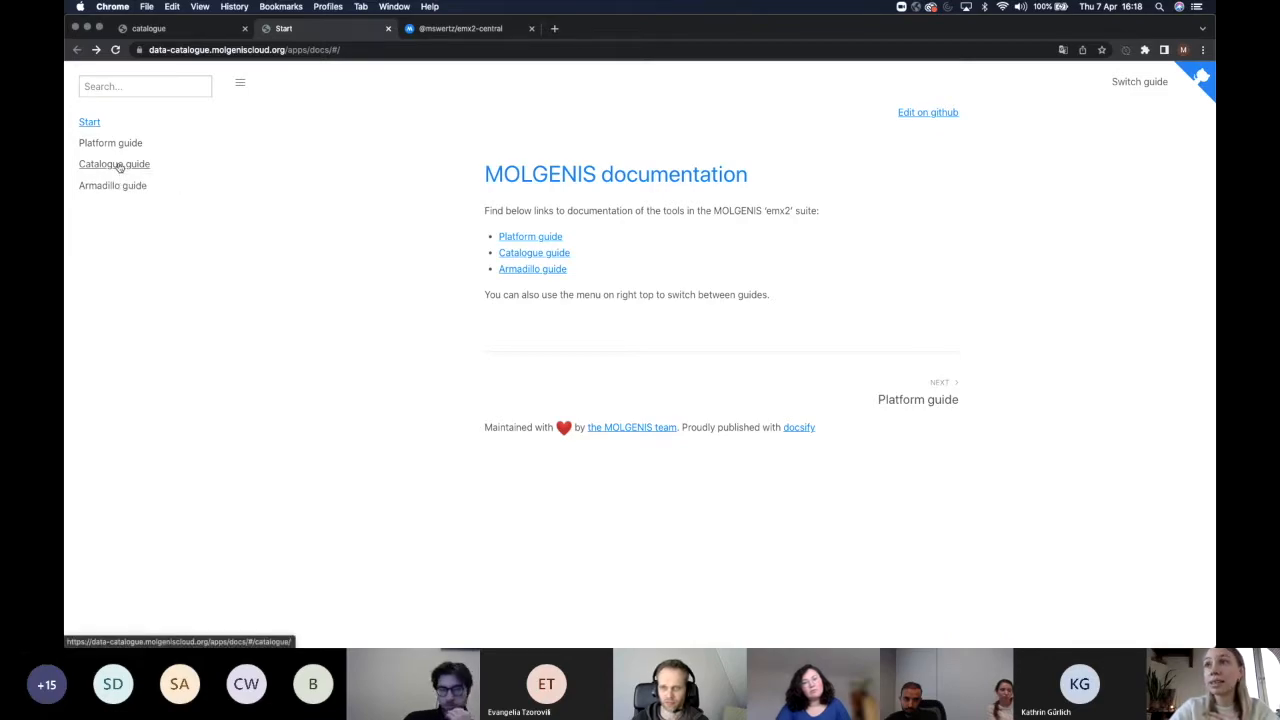
Read through the Catalogue guide's Cohort/DAP data manager page, then return to the emx2-central database list.
click(119, 165)
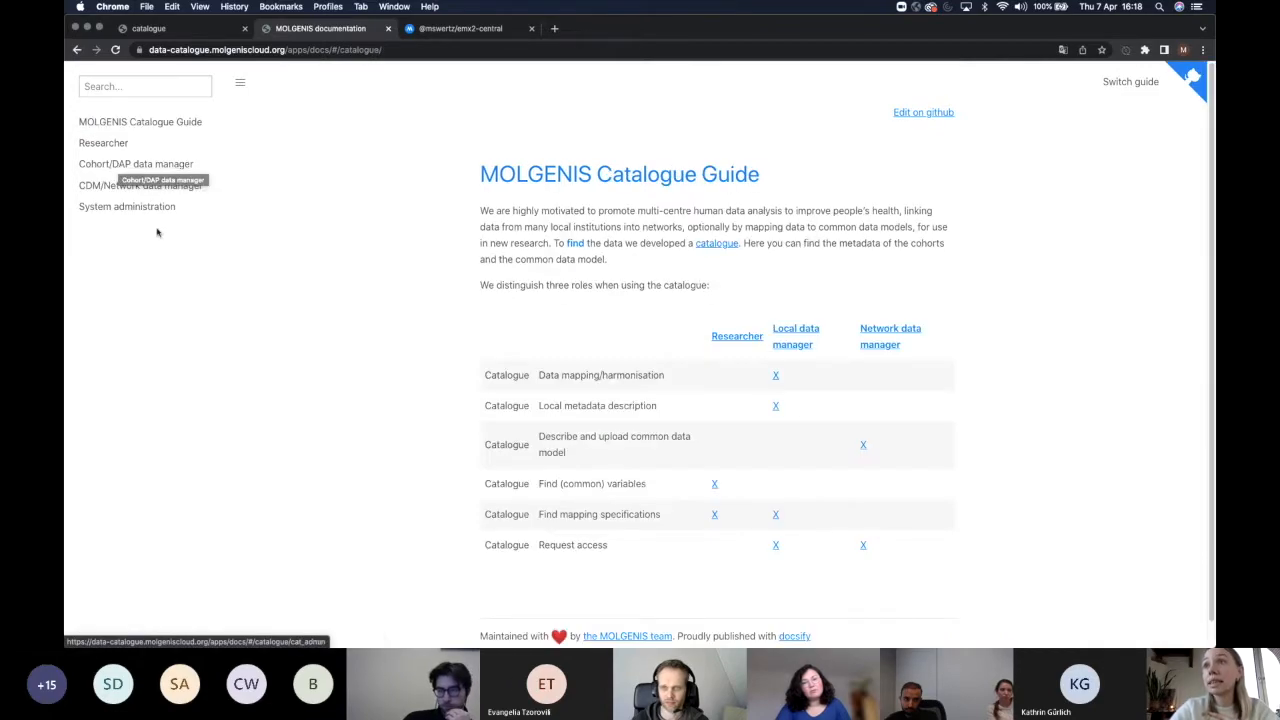
click(164, 169)
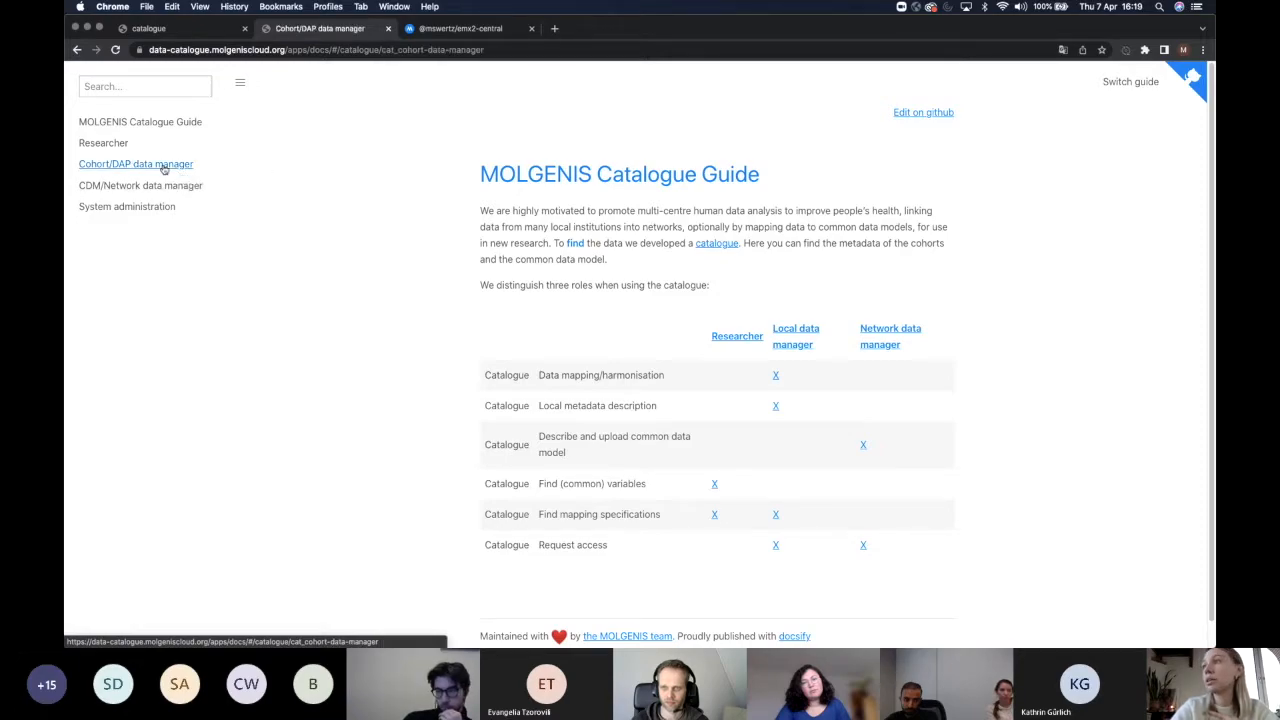
scroll(991, 312, down, 5)
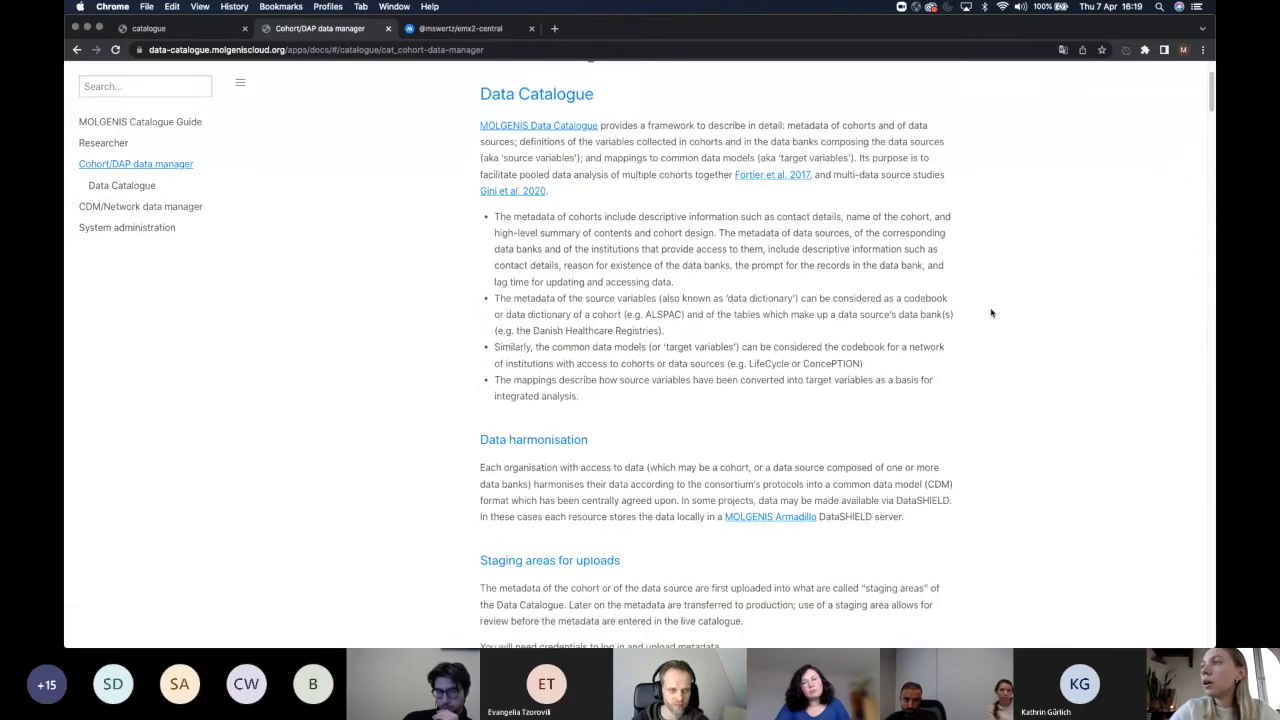
scroll(991, 313, up, 4)
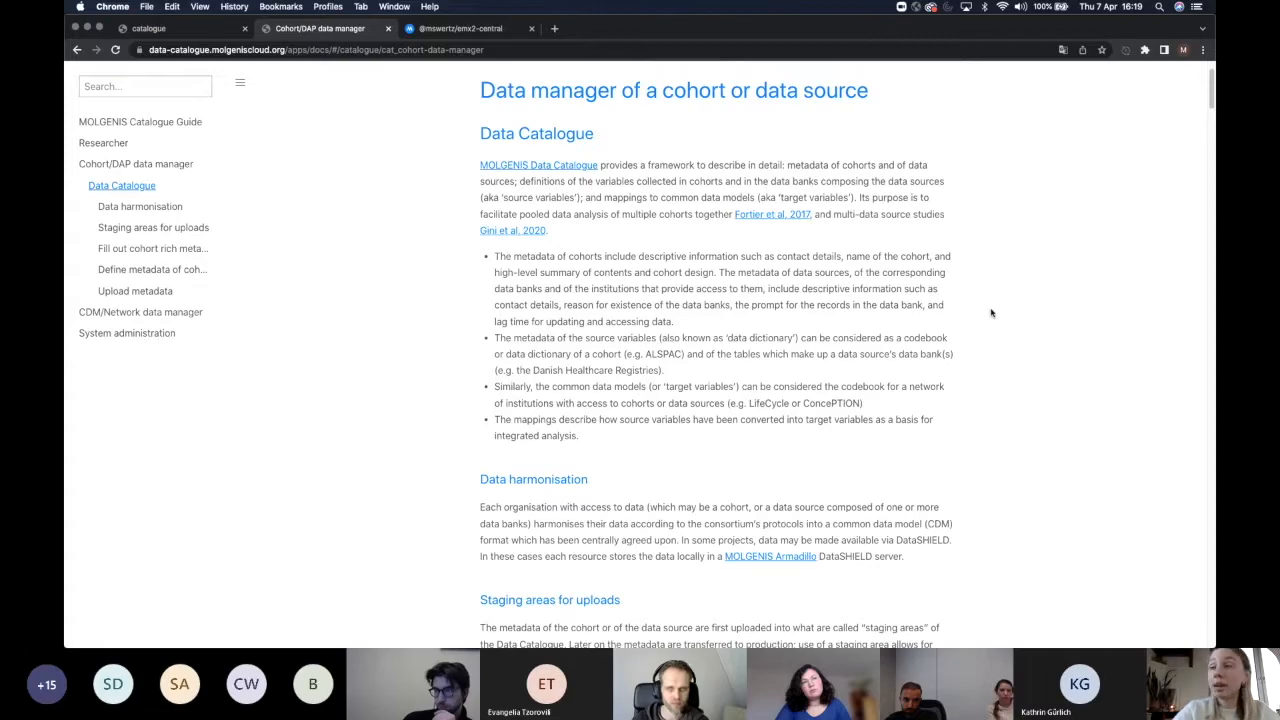
scroll(991, 315, down, 3)
scroll(991, 319, down, 10)
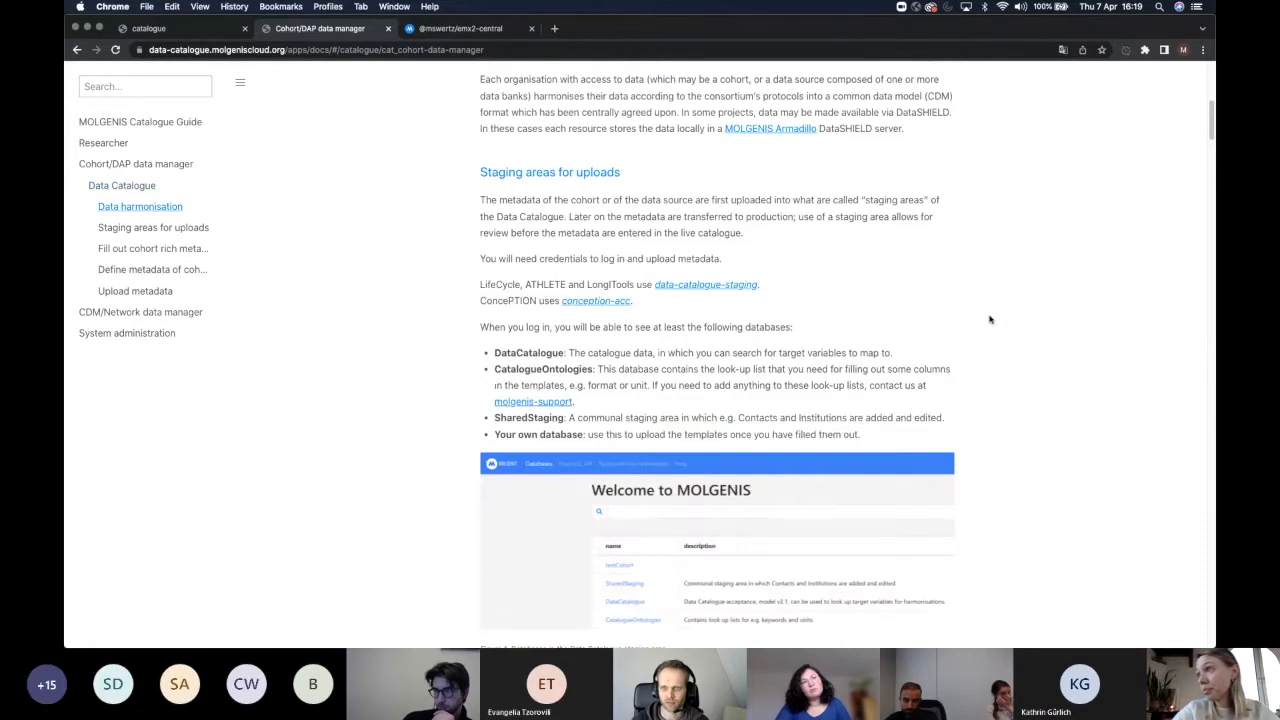
scroll(990, 319, down, 1)
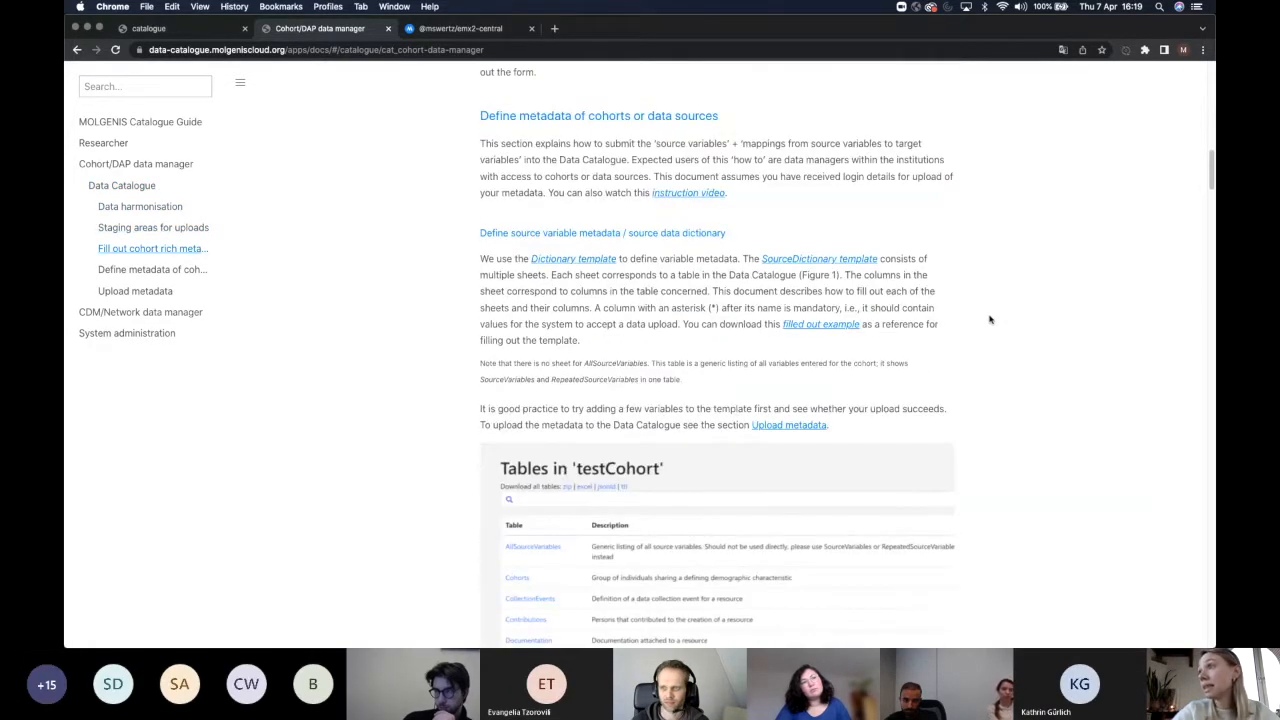
scroll(720, 287, down, 6)
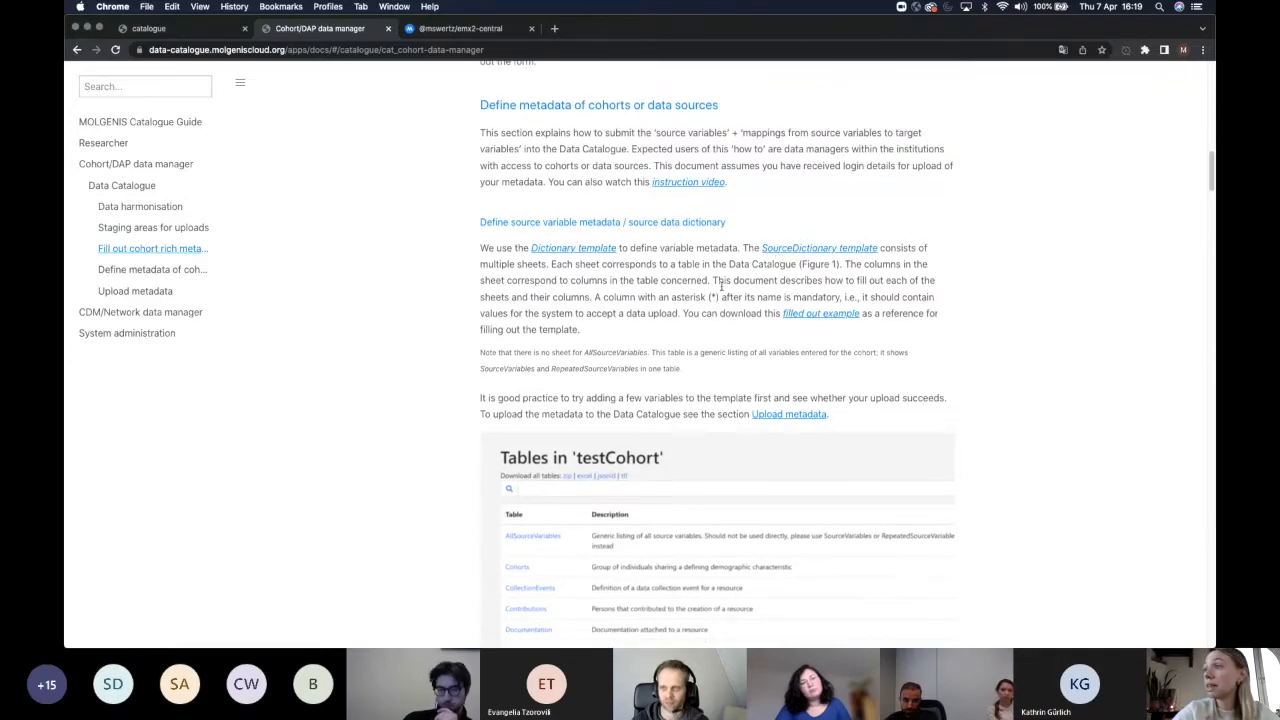
scroll(721, 289, down, 15)
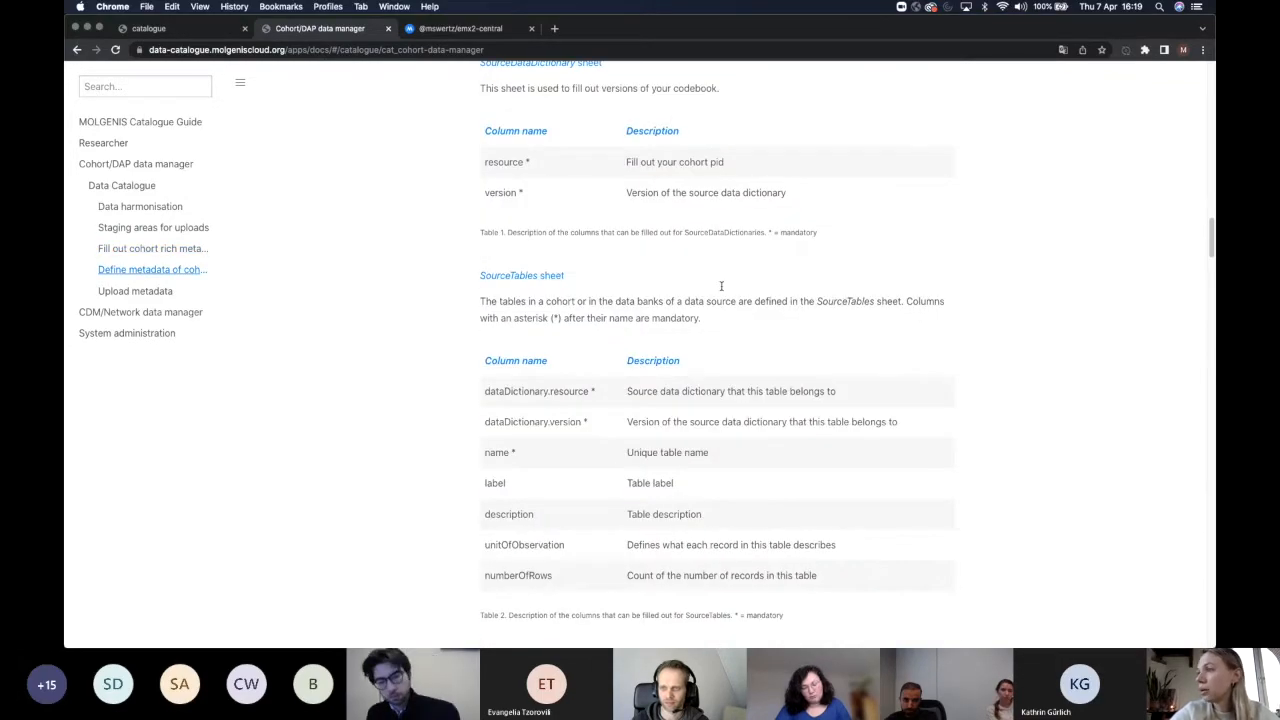
scroll(721, 289, down, 15)
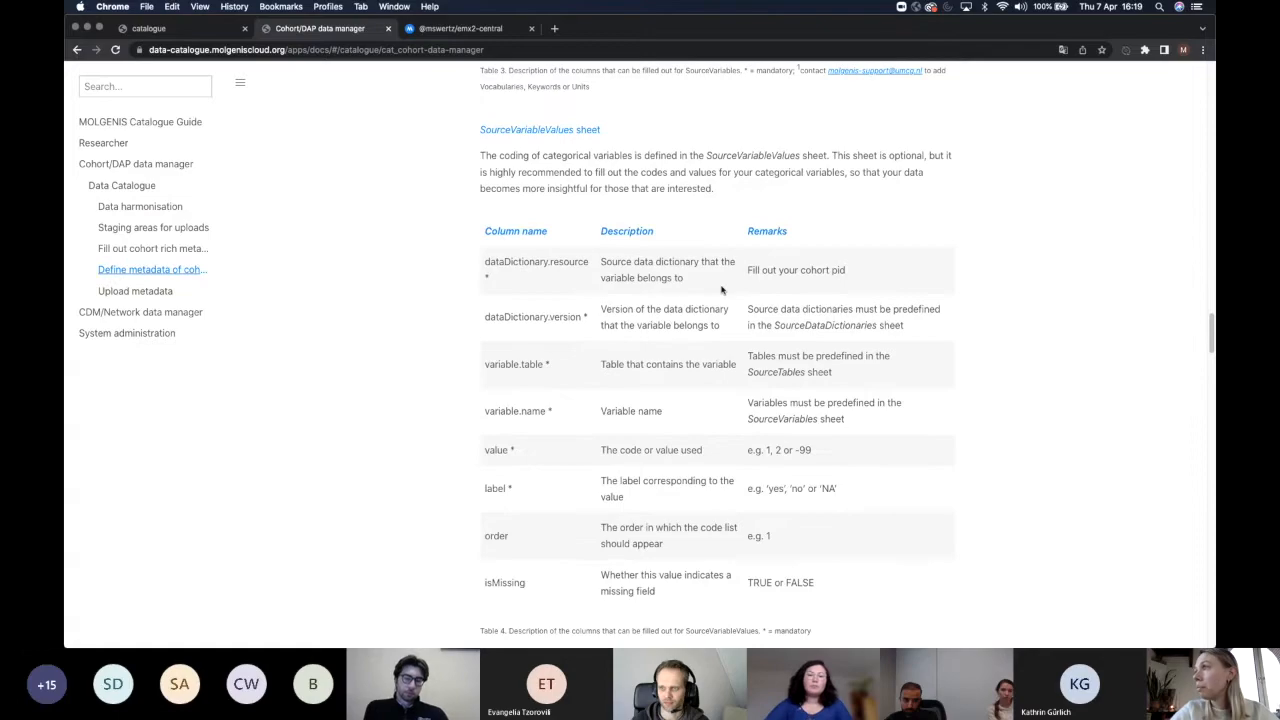
scroll(720, 288, down, 10)
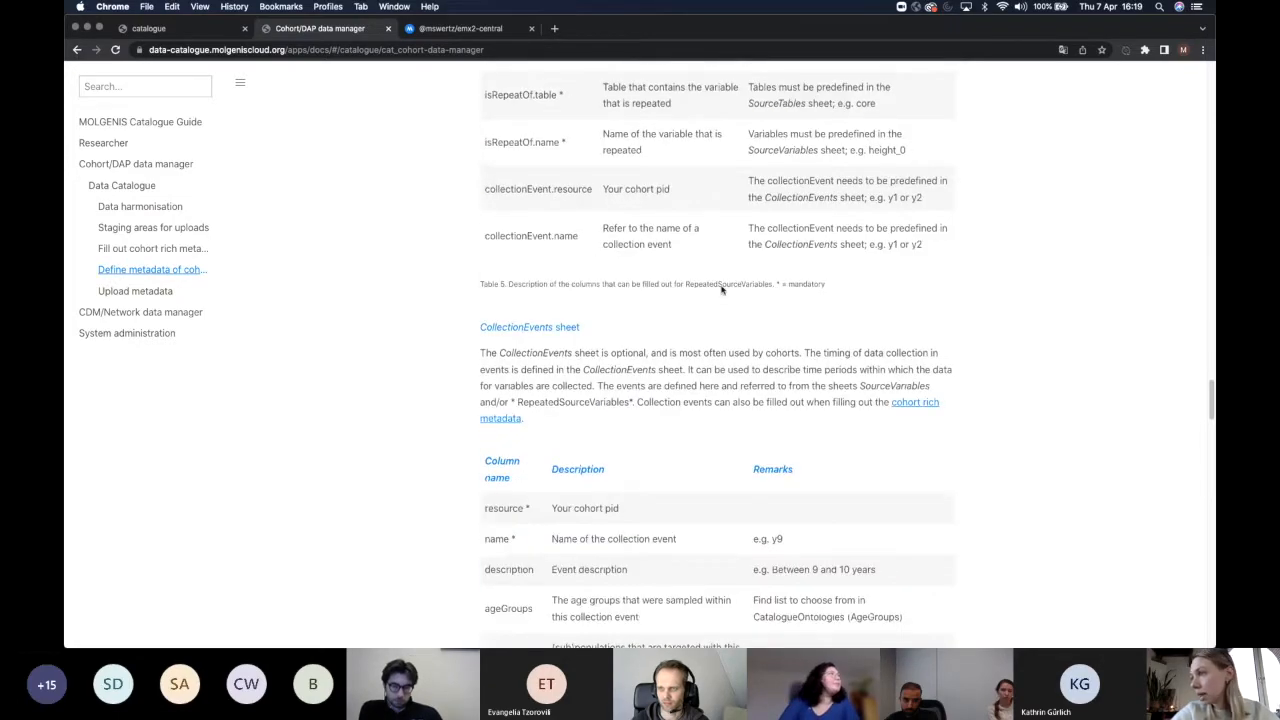
scroll(925, 249, down, 10)
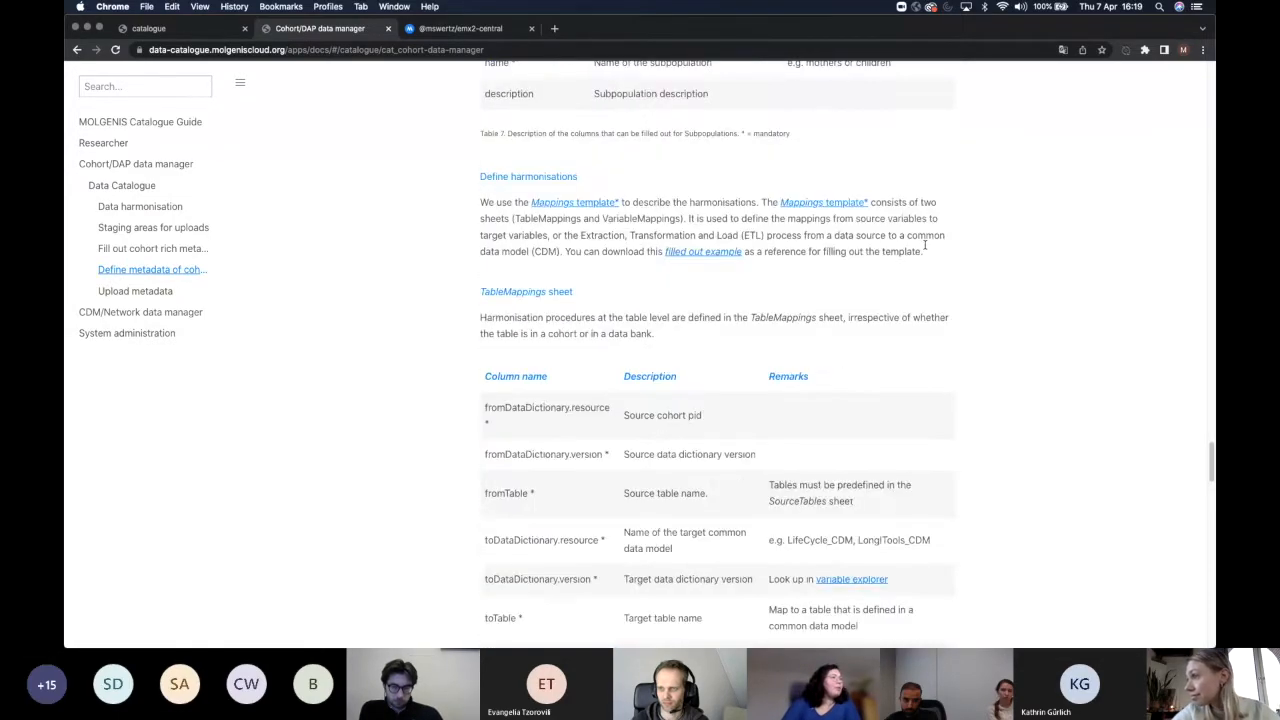
scroll(925, 249, down, 15)
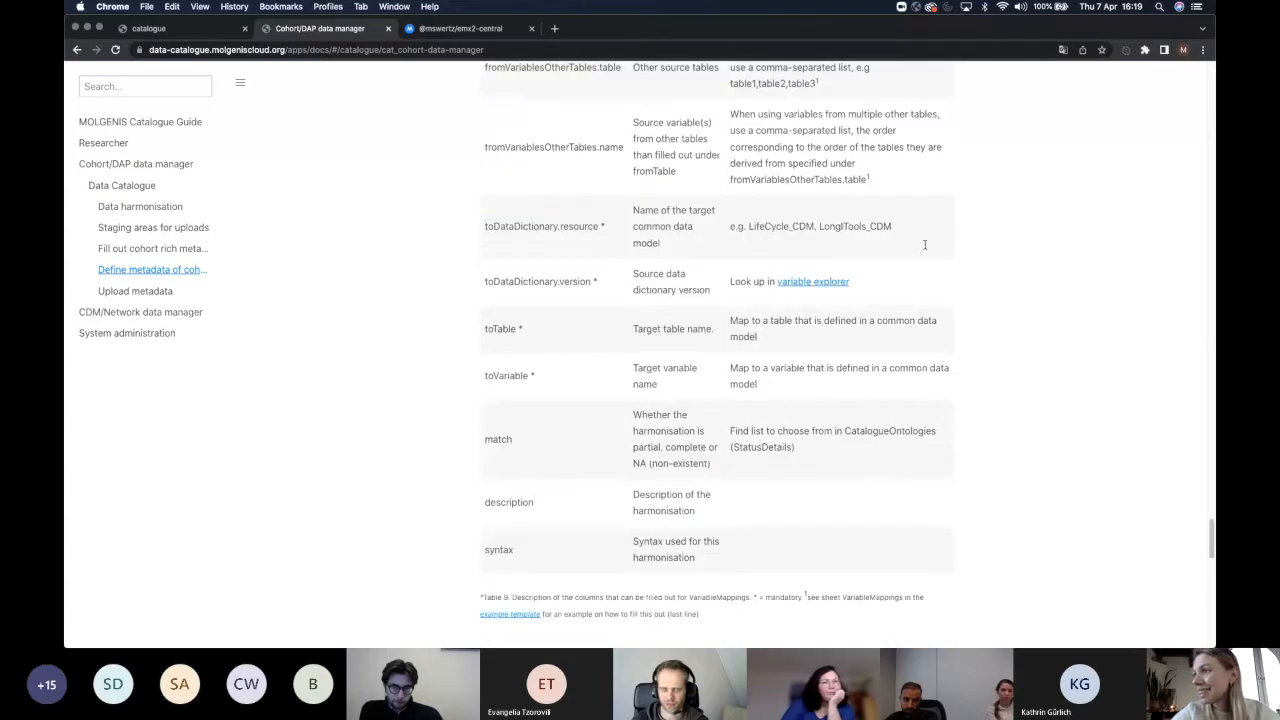
scroll(925, 249, down, 5)
scroll(925, 249, up, 20)
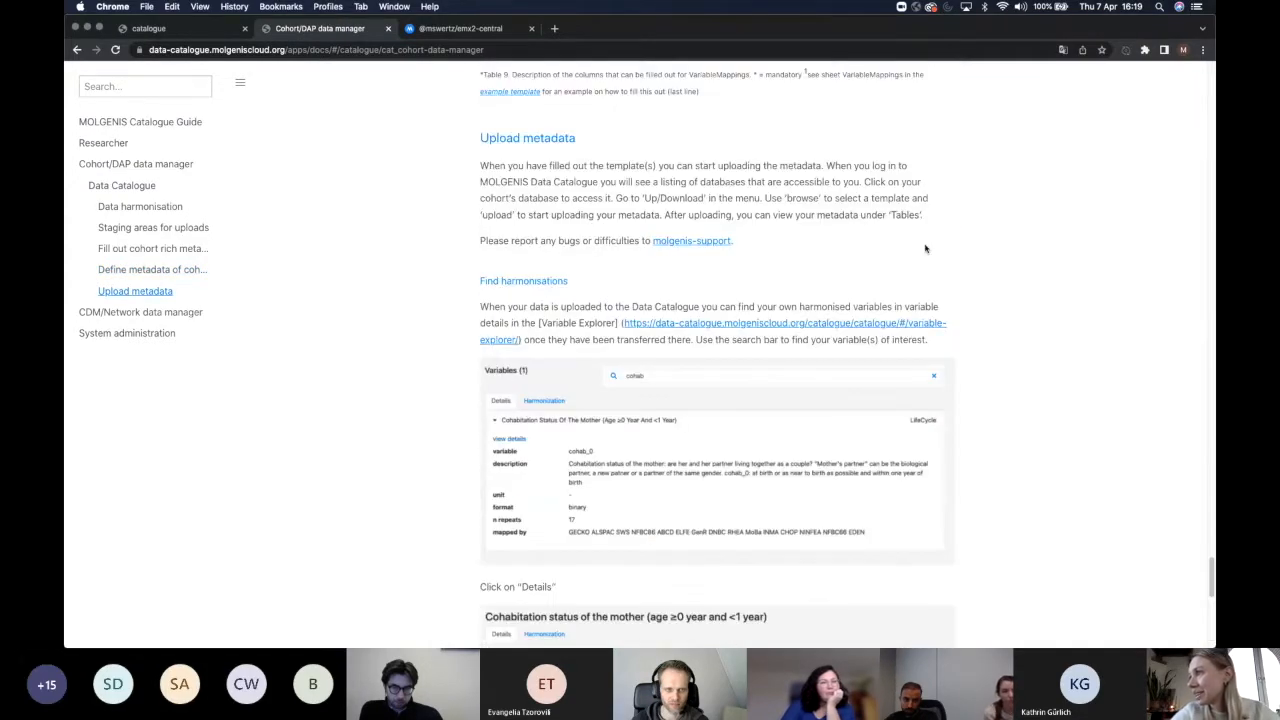
scroll(925, 249, down, 3)
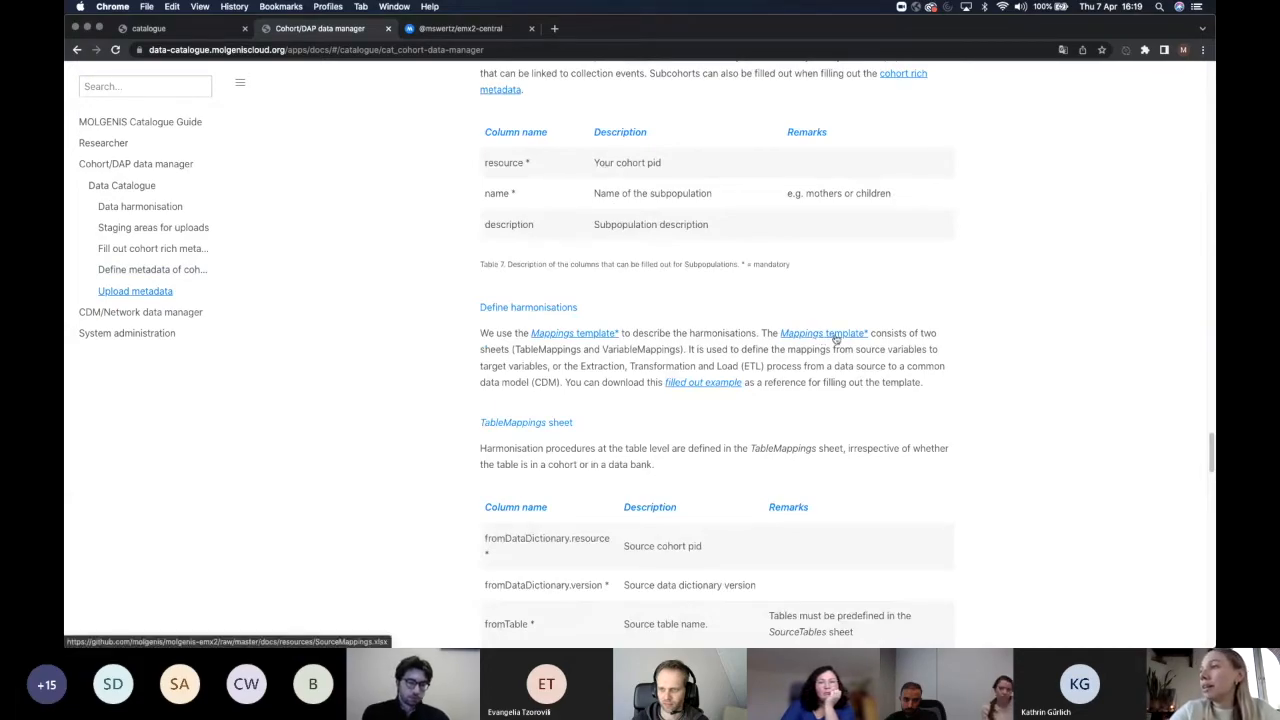
scroll(835, 338, down, 5)
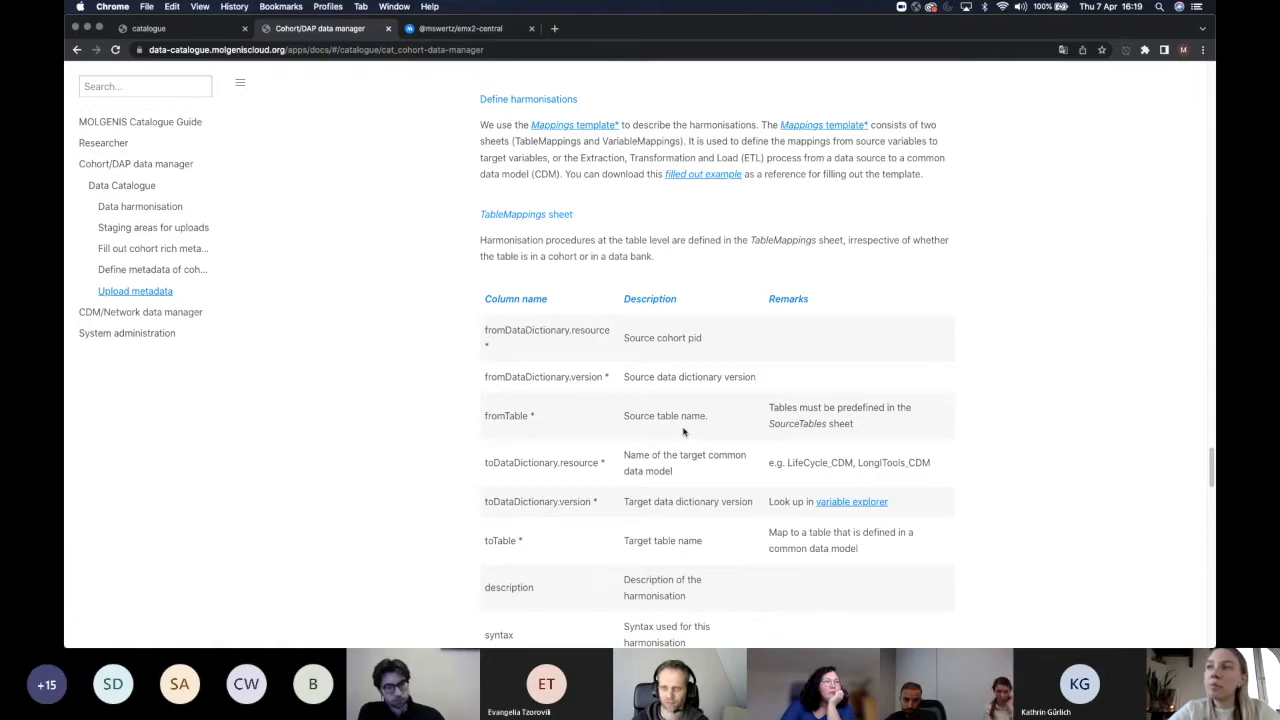
scroll(684, 431, up, 1)
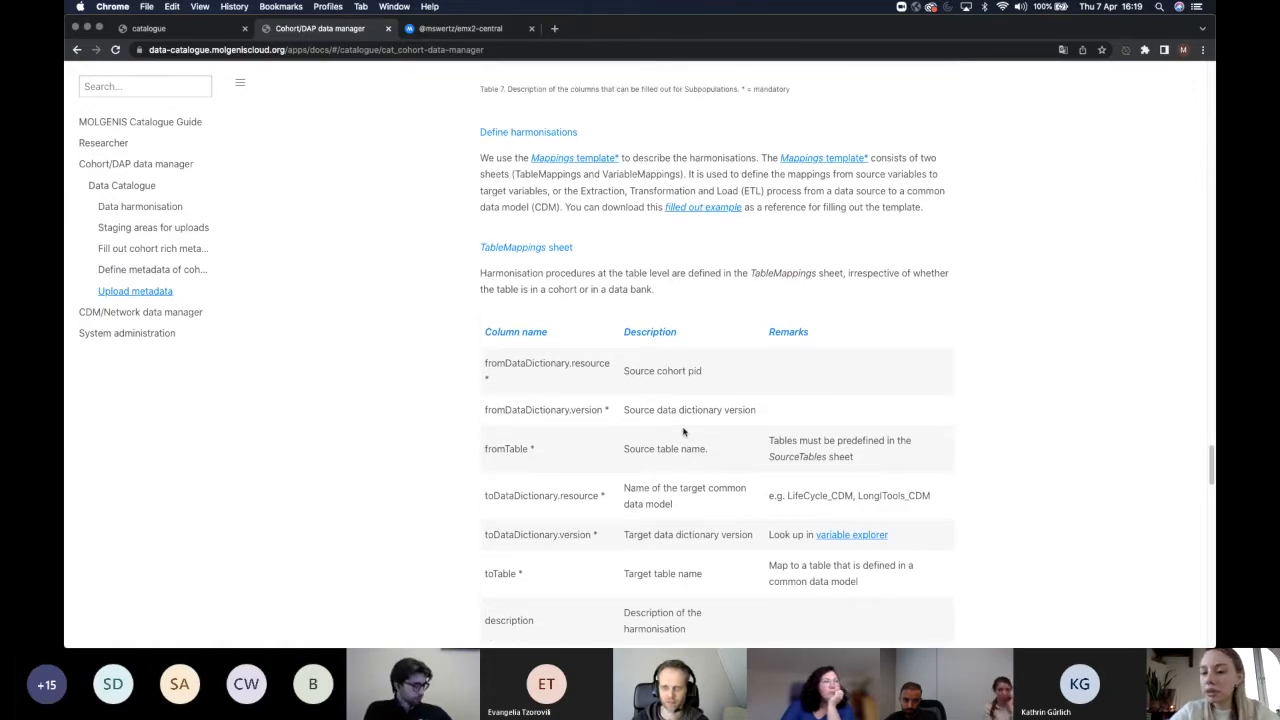
scroll(684, 431, up, 10)
scroll(684, 431, up, 20)
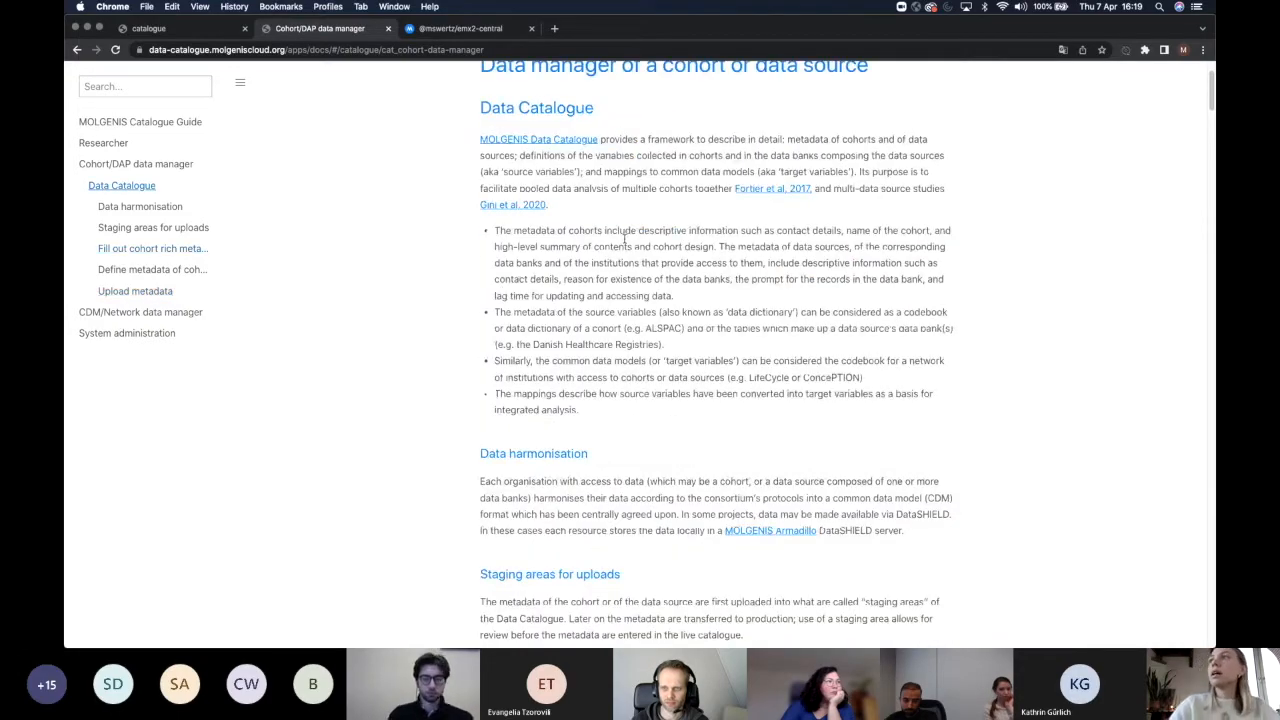
click(470, 28)
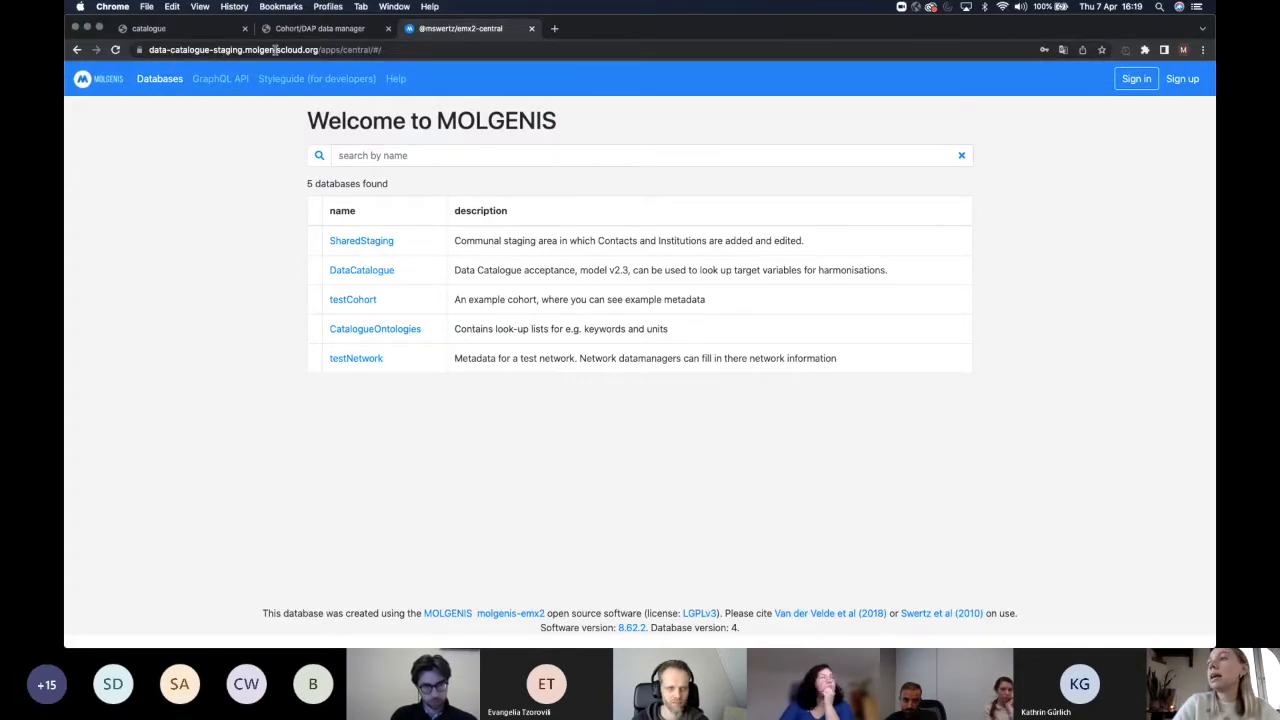
Sign in with the data manager's e-mail and password, dismissing the browser's save-password offer.
click(1136, 78)
click(453, 160)
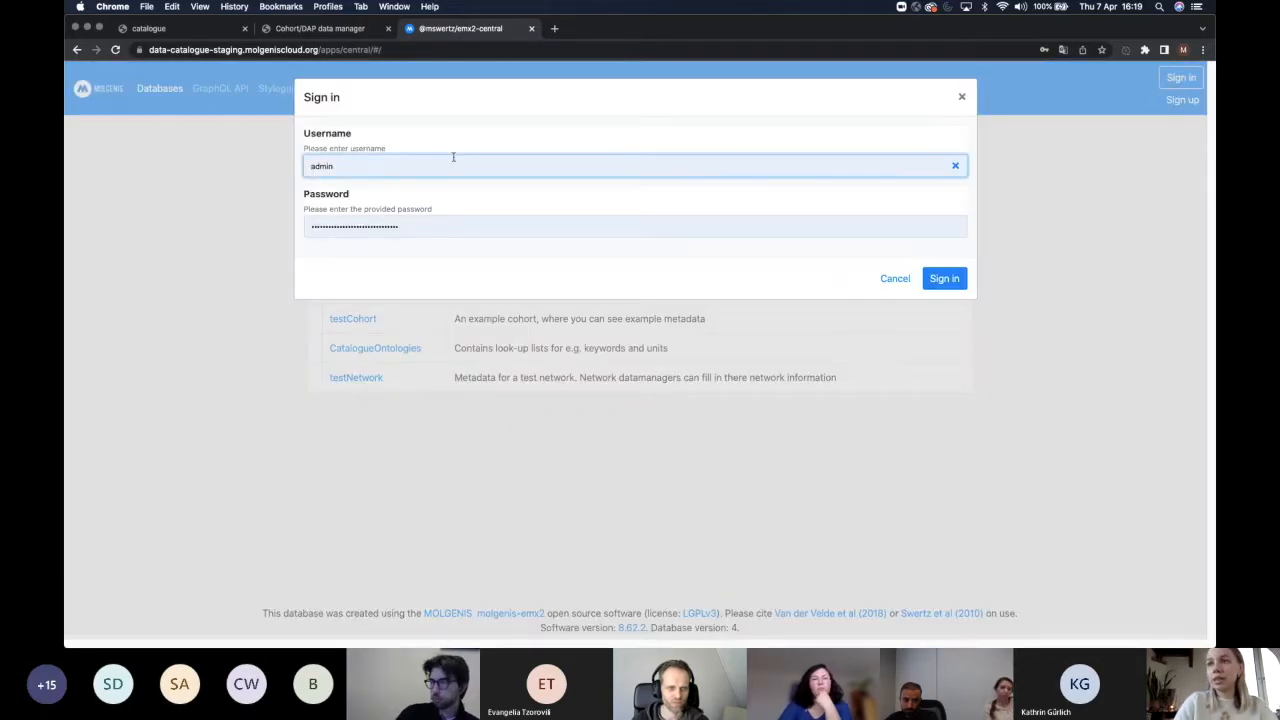
key(super+a)
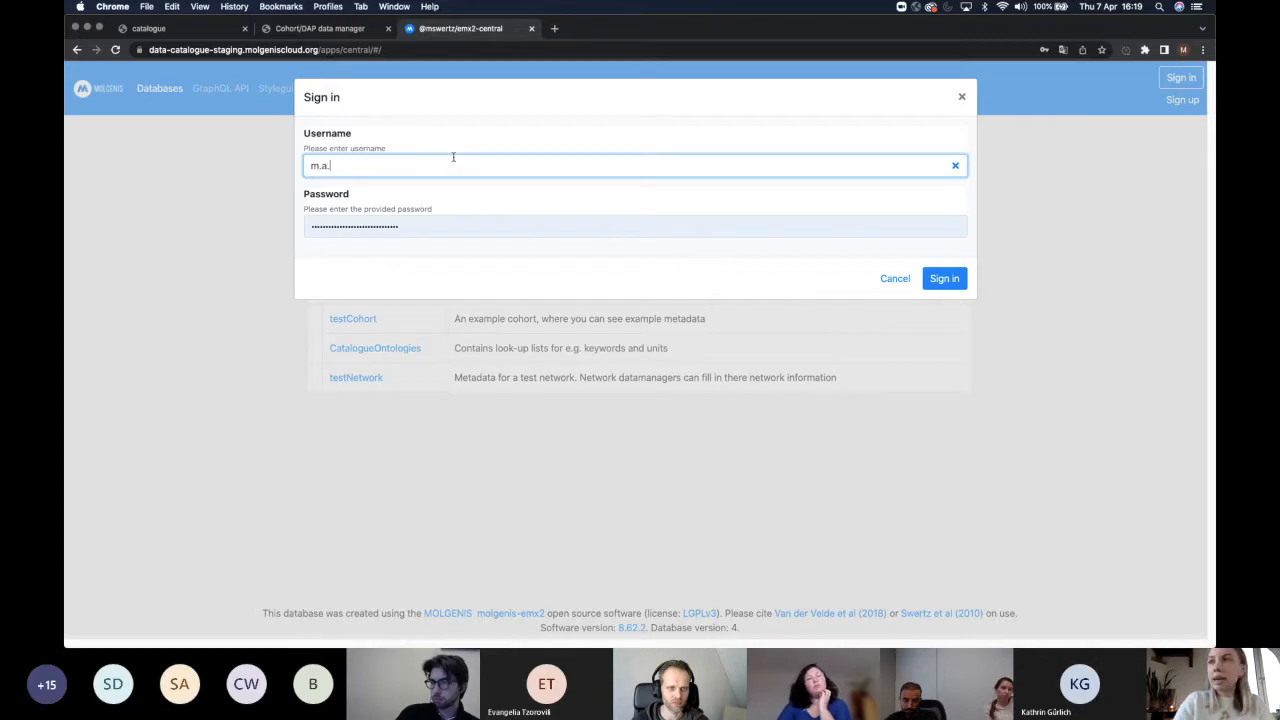
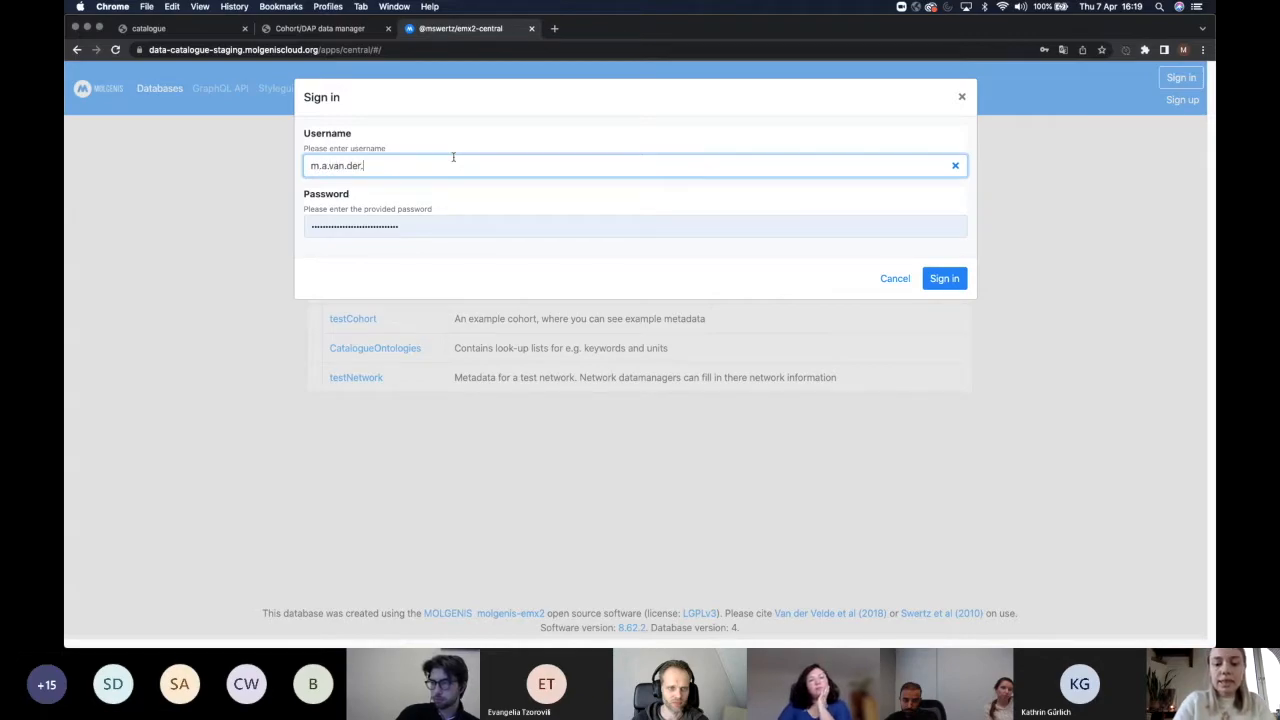
key(Tab)
text(•••••••••••)
key(Return)
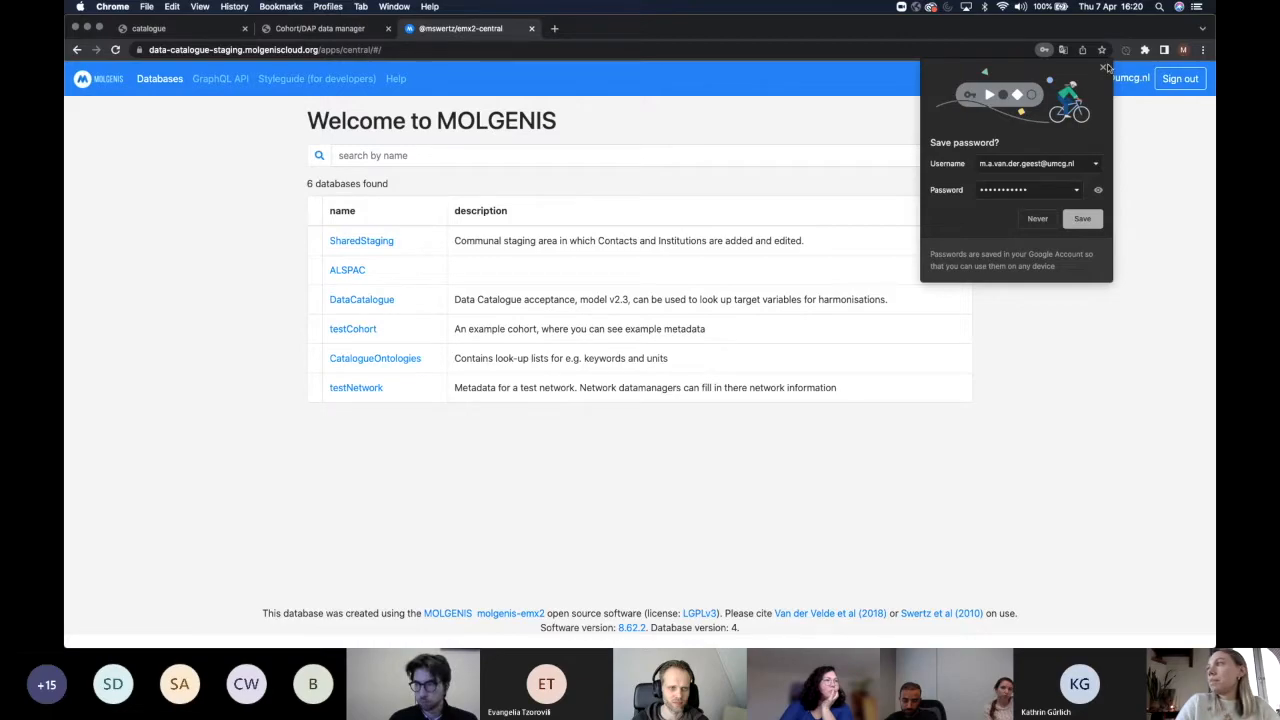
click(1104, 70)
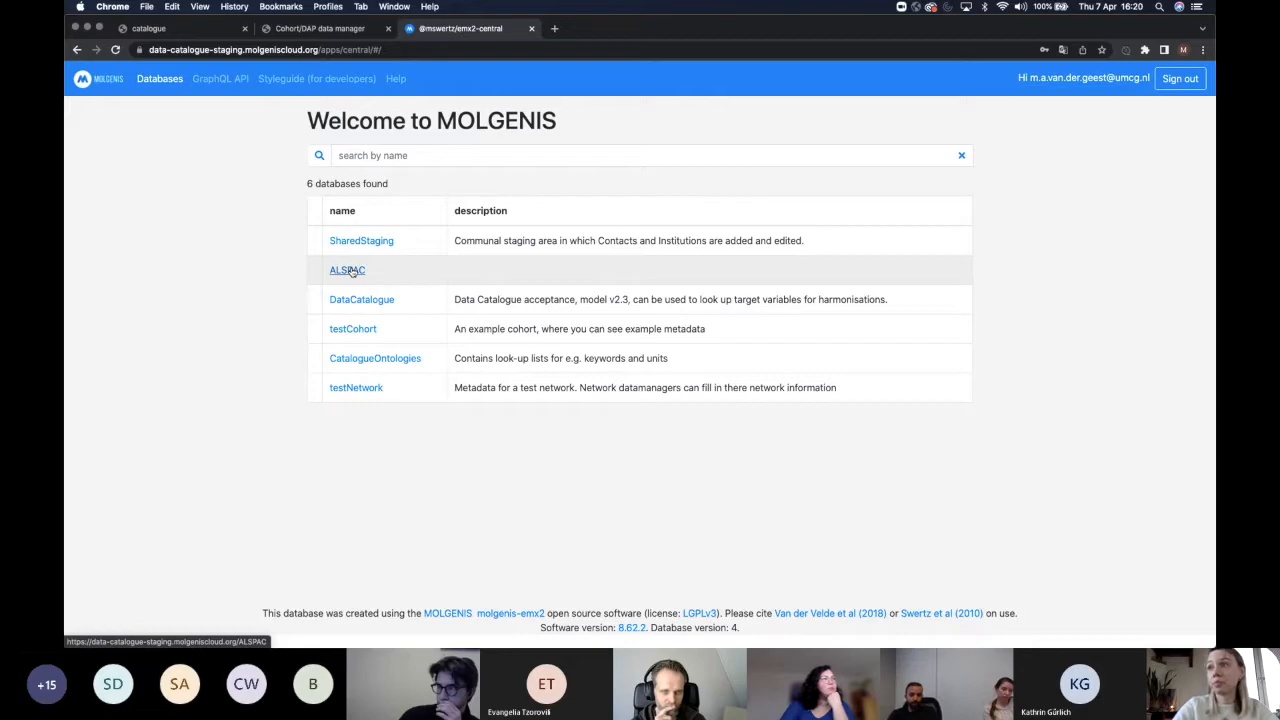
Open the ALSPAC database and go to its Cohorts table.
click(350, 271)
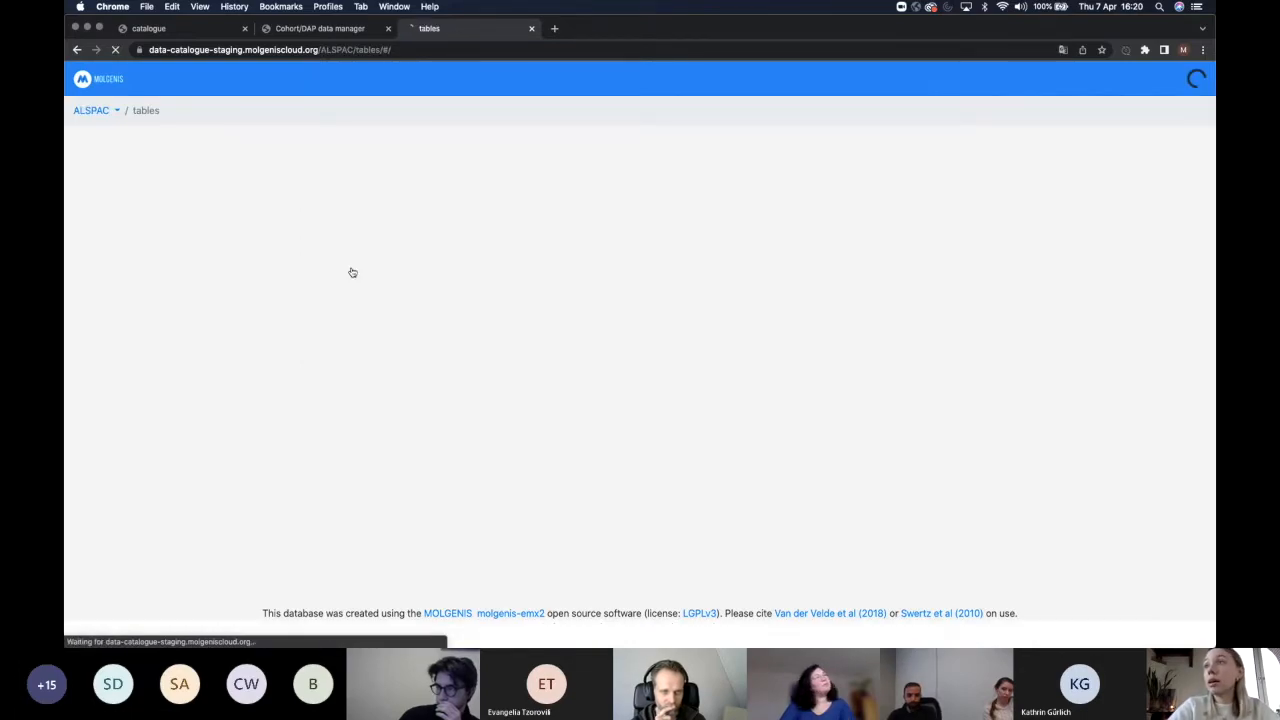
scroll(204, 348, down, 3)
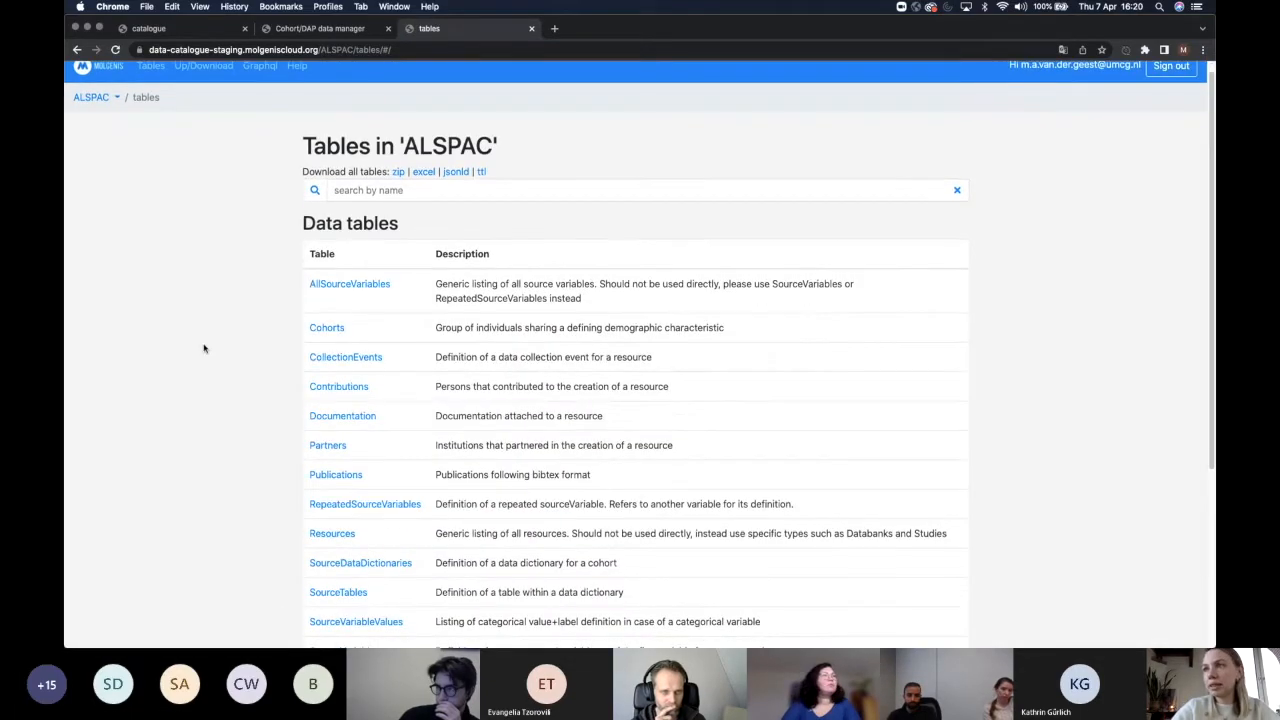
scroll(204, 348, down, 1)
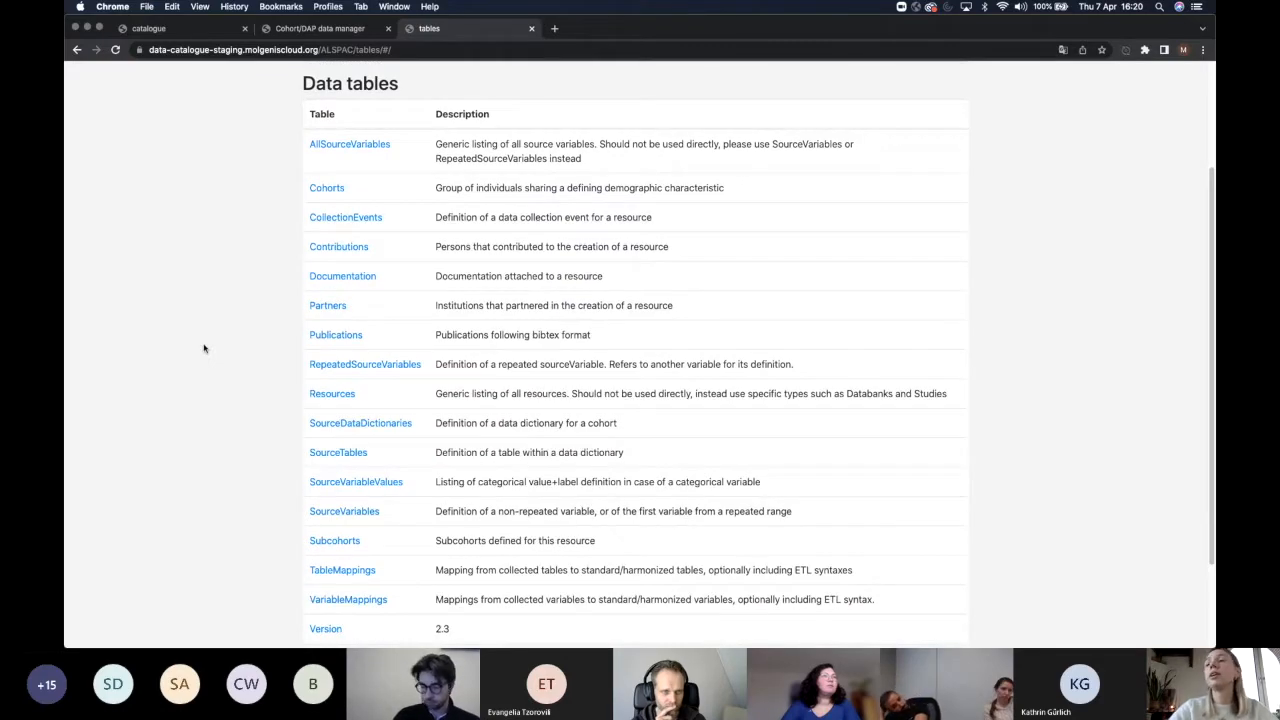
click(325, 188)
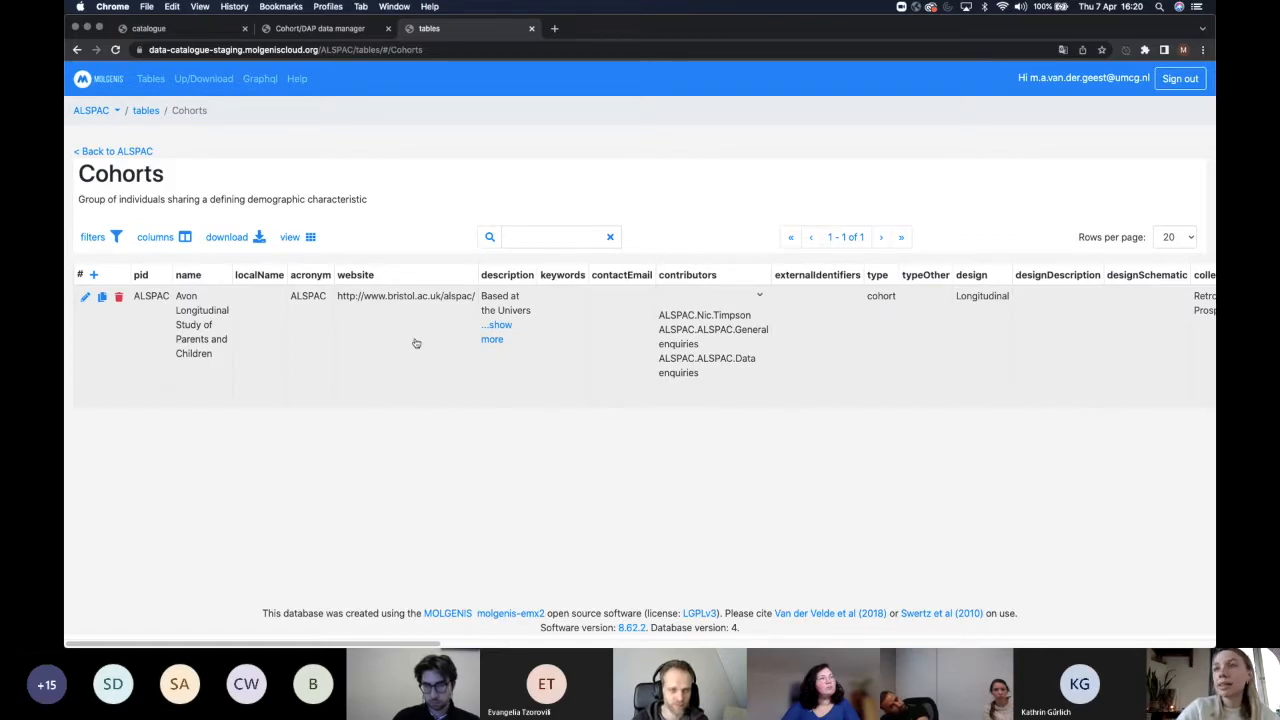
Open the ALSPAC cohort record for editing and scroll through its details.
click(85, 298)
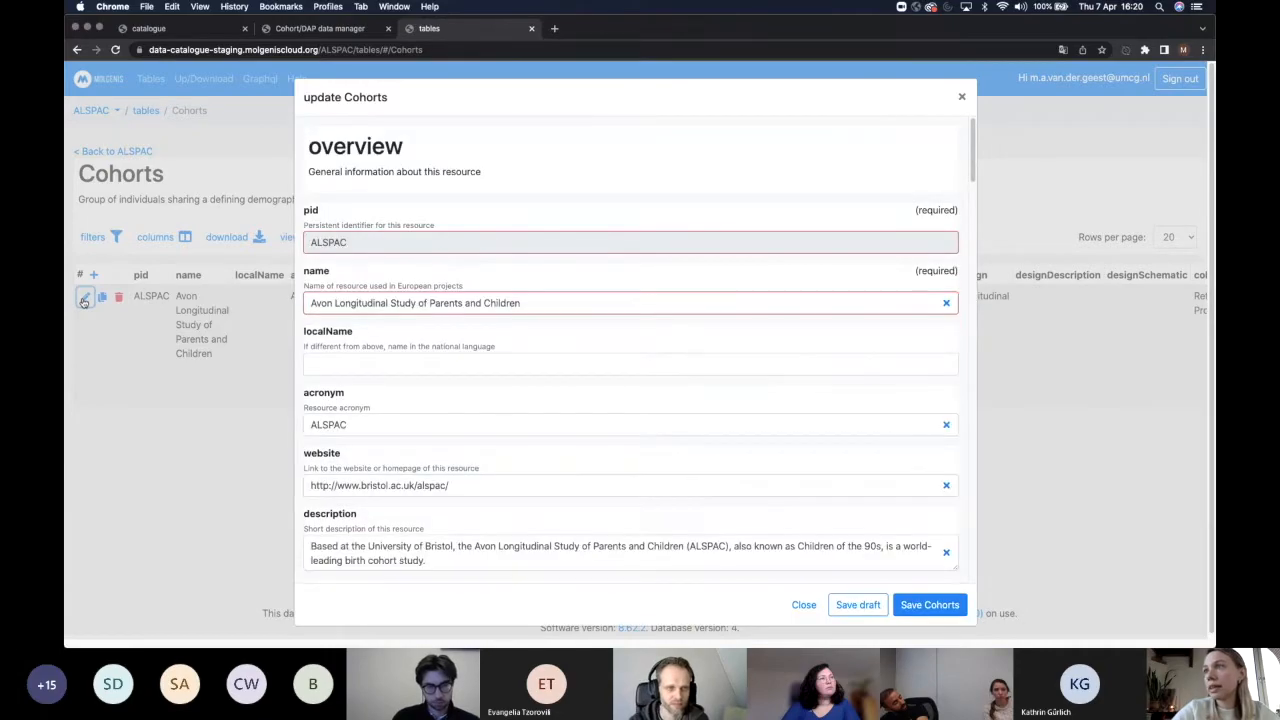
scroll(613, 170, down, 2)
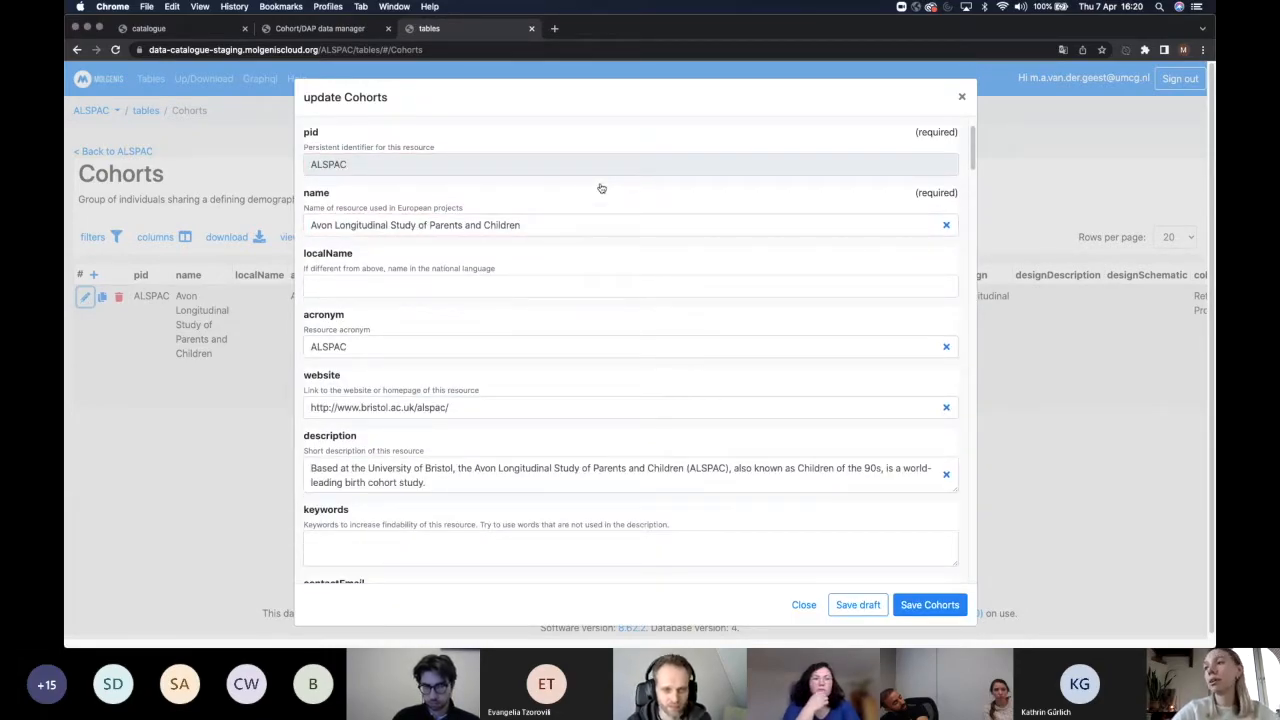
scroll(601, 188, down, 3)
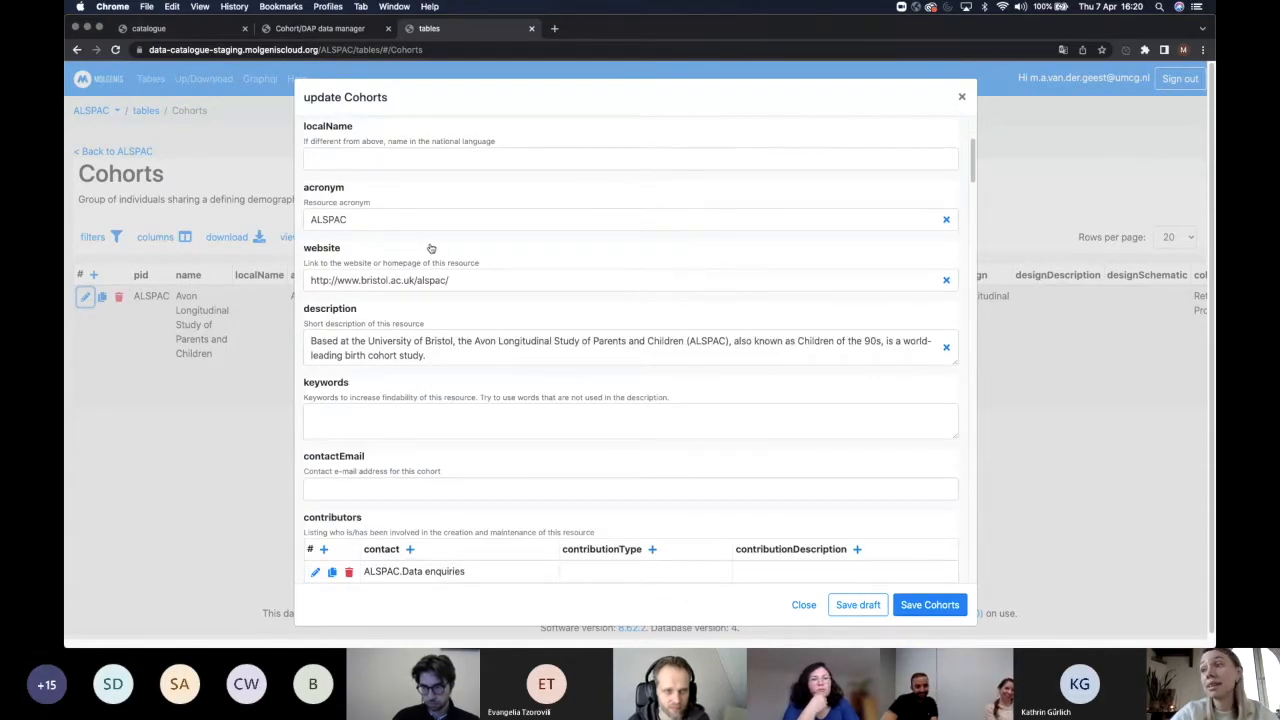
scroll(431, 249, down, 5)
scroll(428, 262, down, 6)
scroll(428, 262, up, 7)
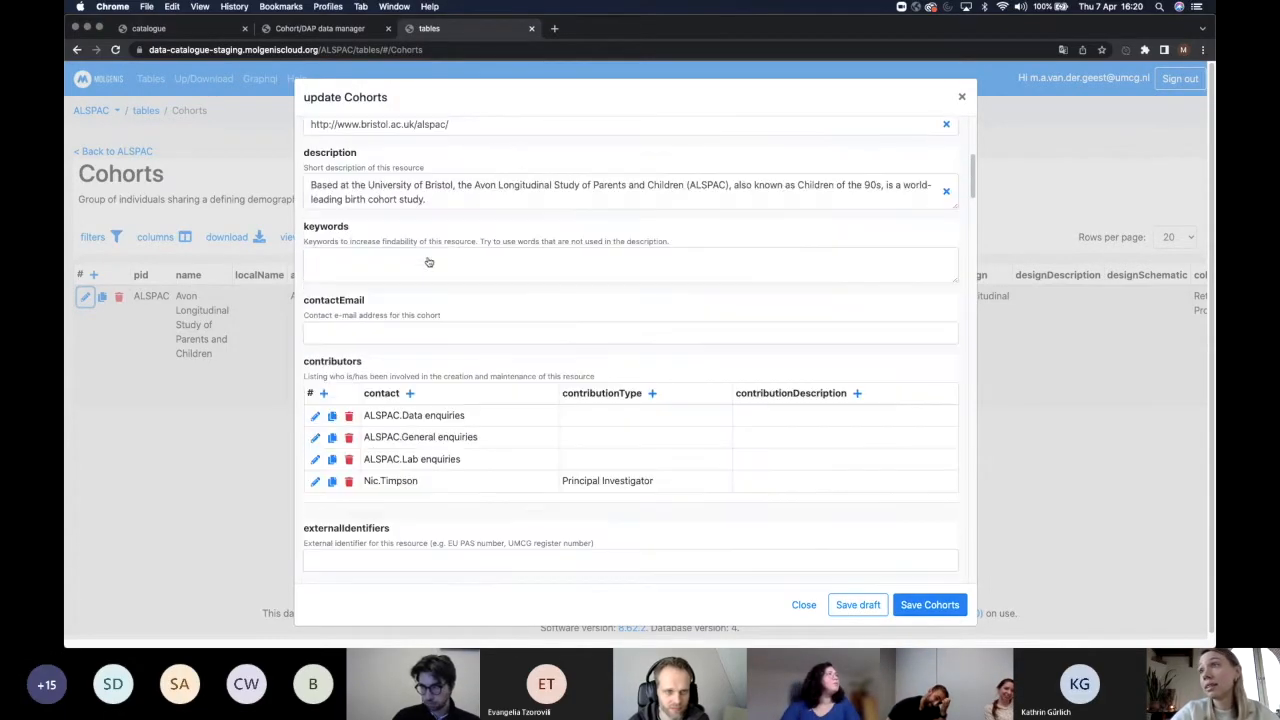
scroll(428, 262, up, 1)
scroll(428, 262, down, 5)
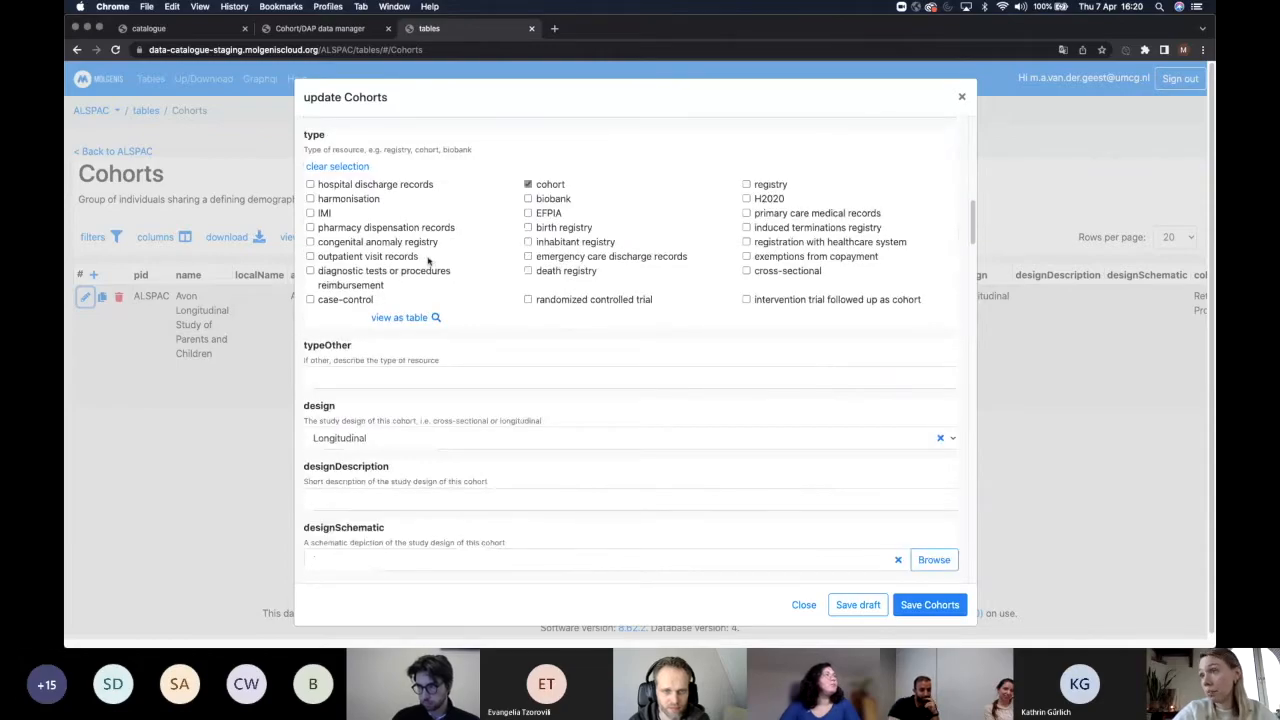
scroll(427, 270, down, 3)
scroll(427, 276, down, 8)
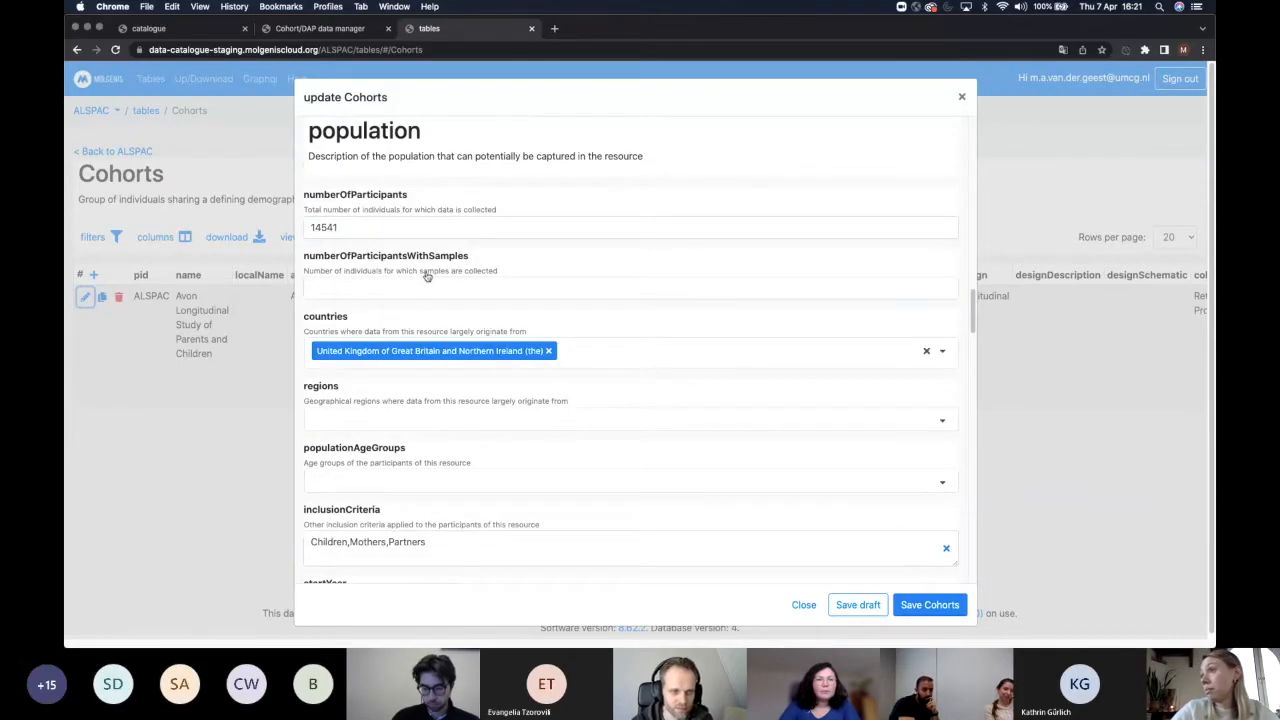
scroll(427, 276, down, 10)
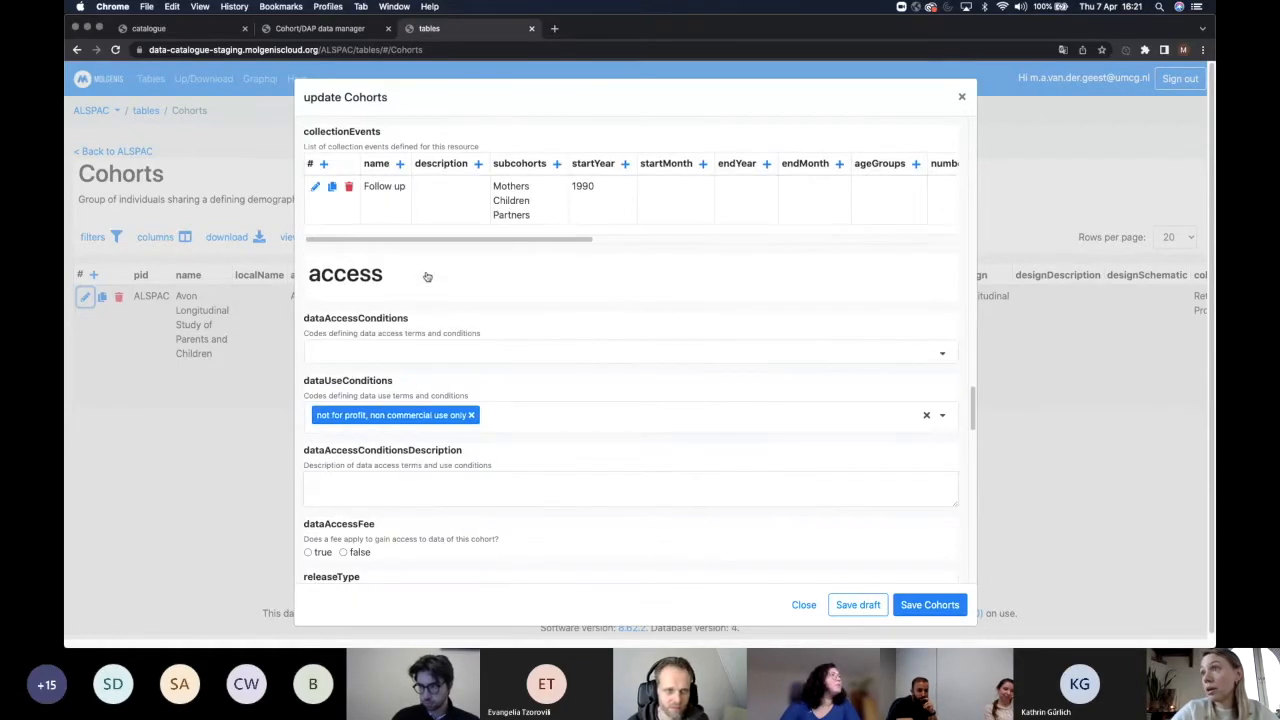
scroll(427, 276, up, 3)
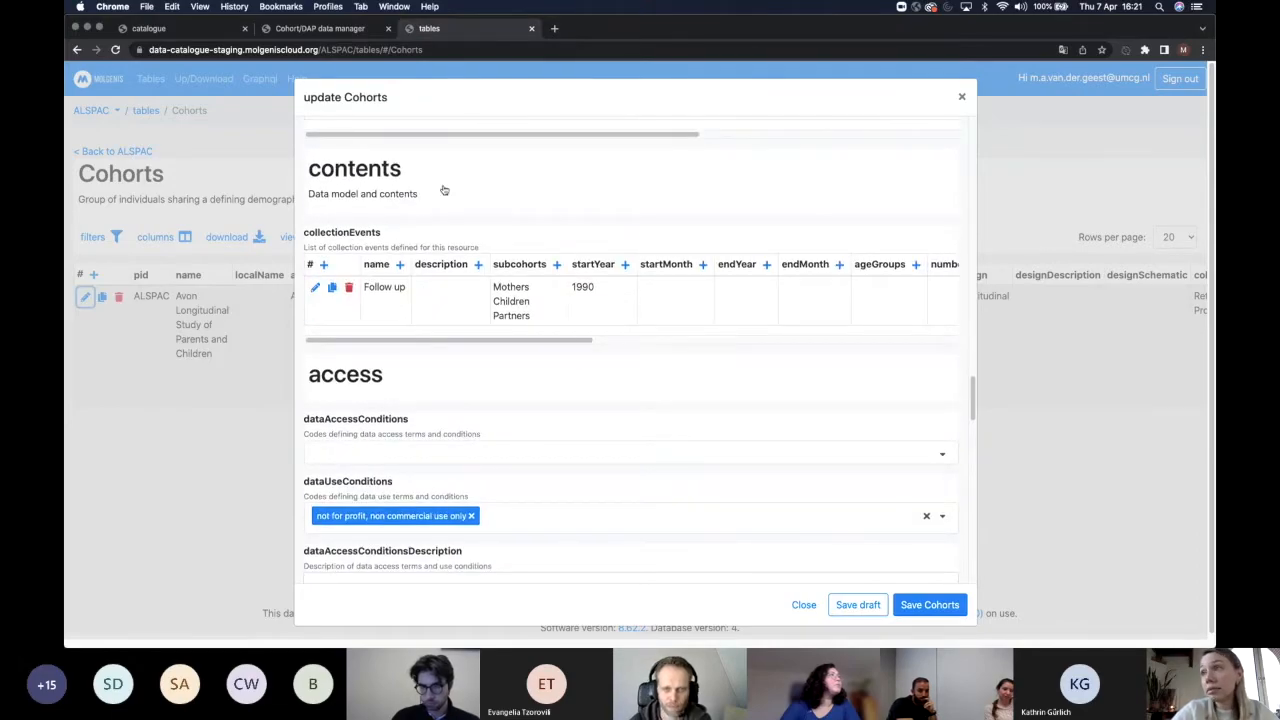
scroll(562, 384, down, 10)
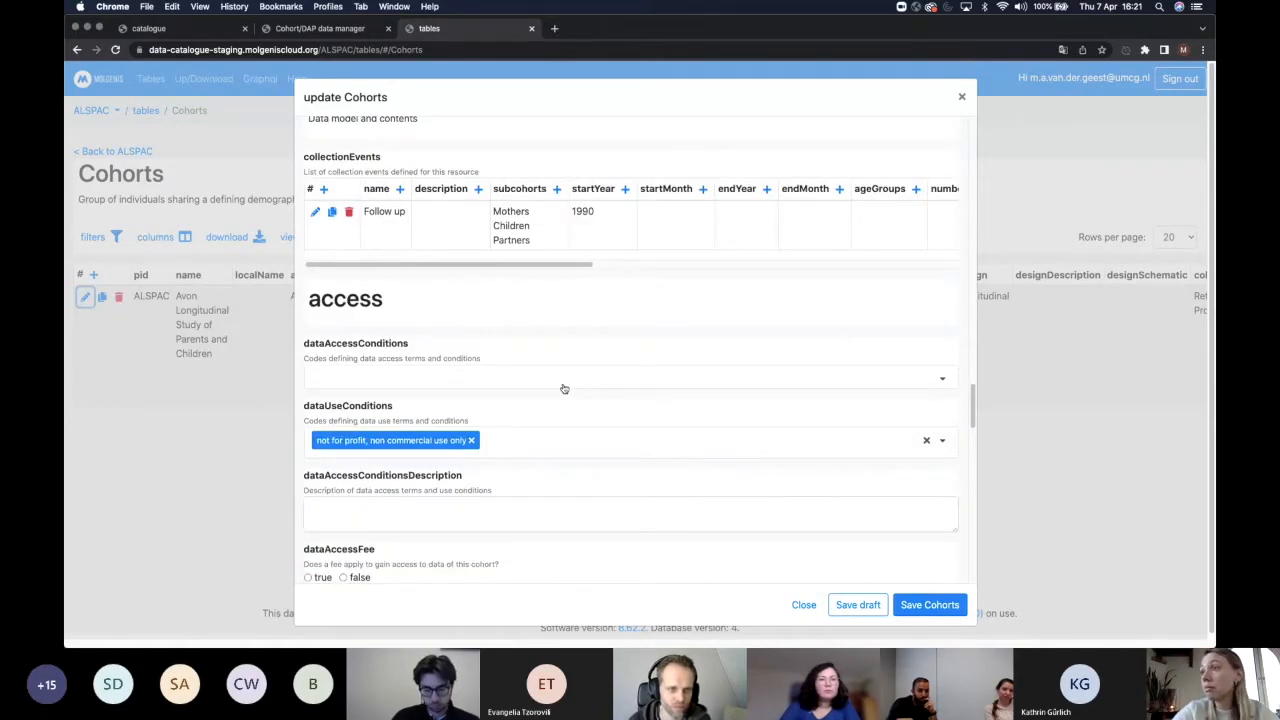
scroll(370, 340, down, 2)
scroll(390, 351, up, 2)
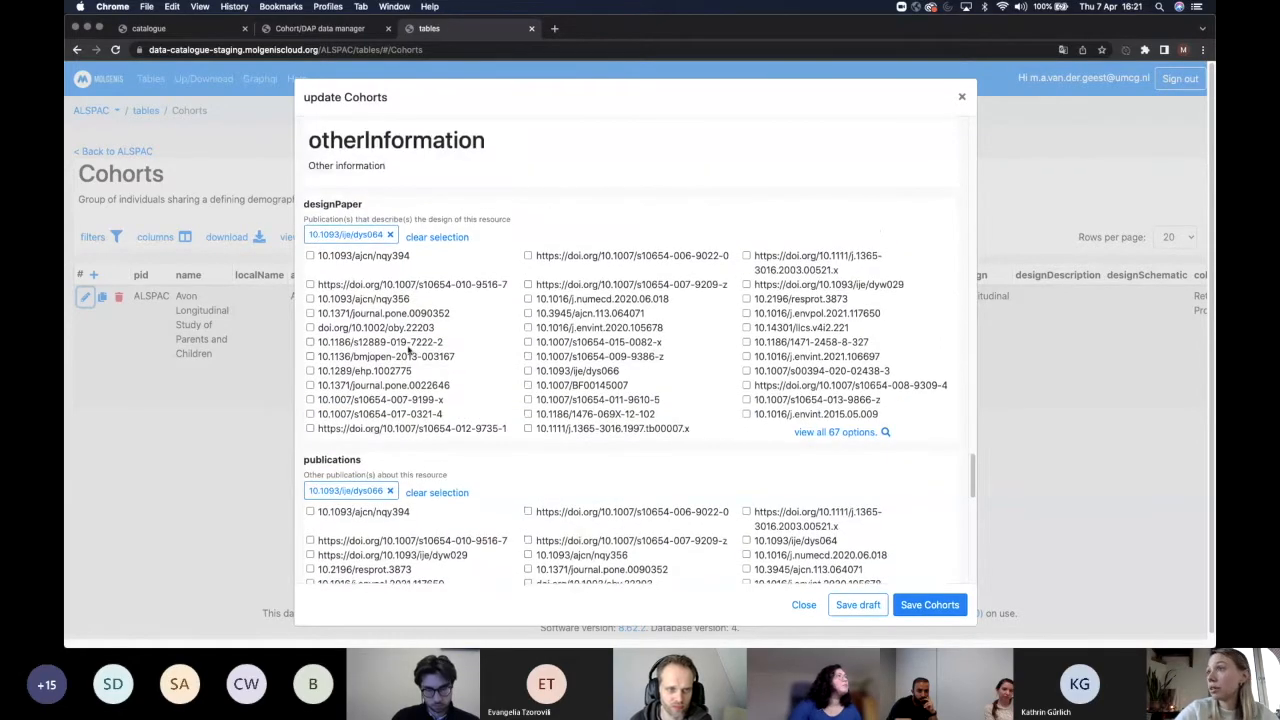
View all 67 publication options, then close the Select Publications list.
click(859, 436)
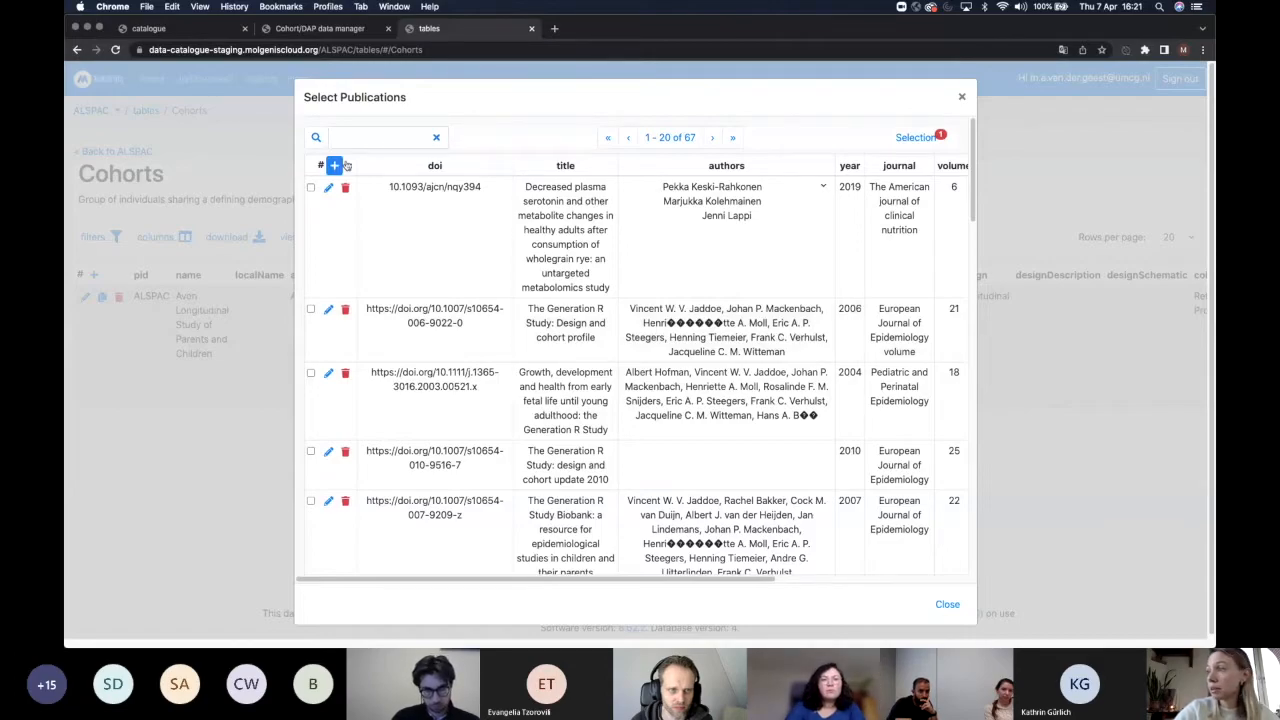
click(947, 605)
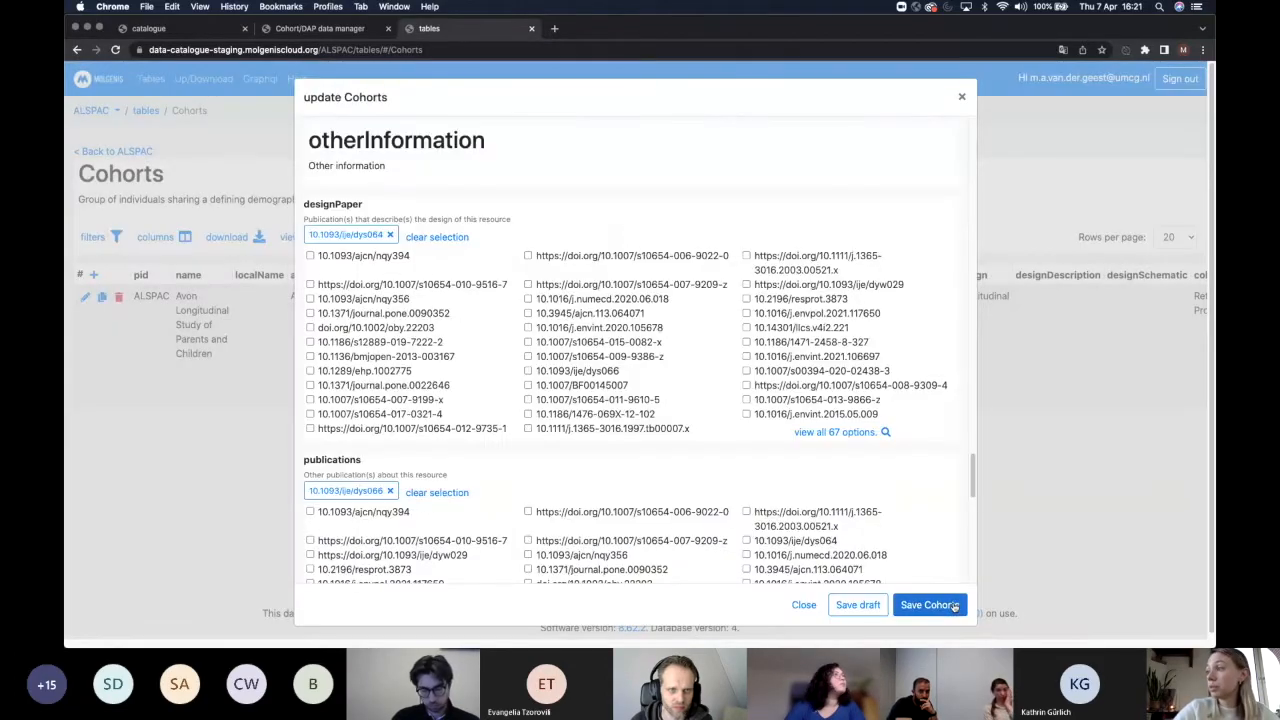
scroll(770, 370, down, 4)
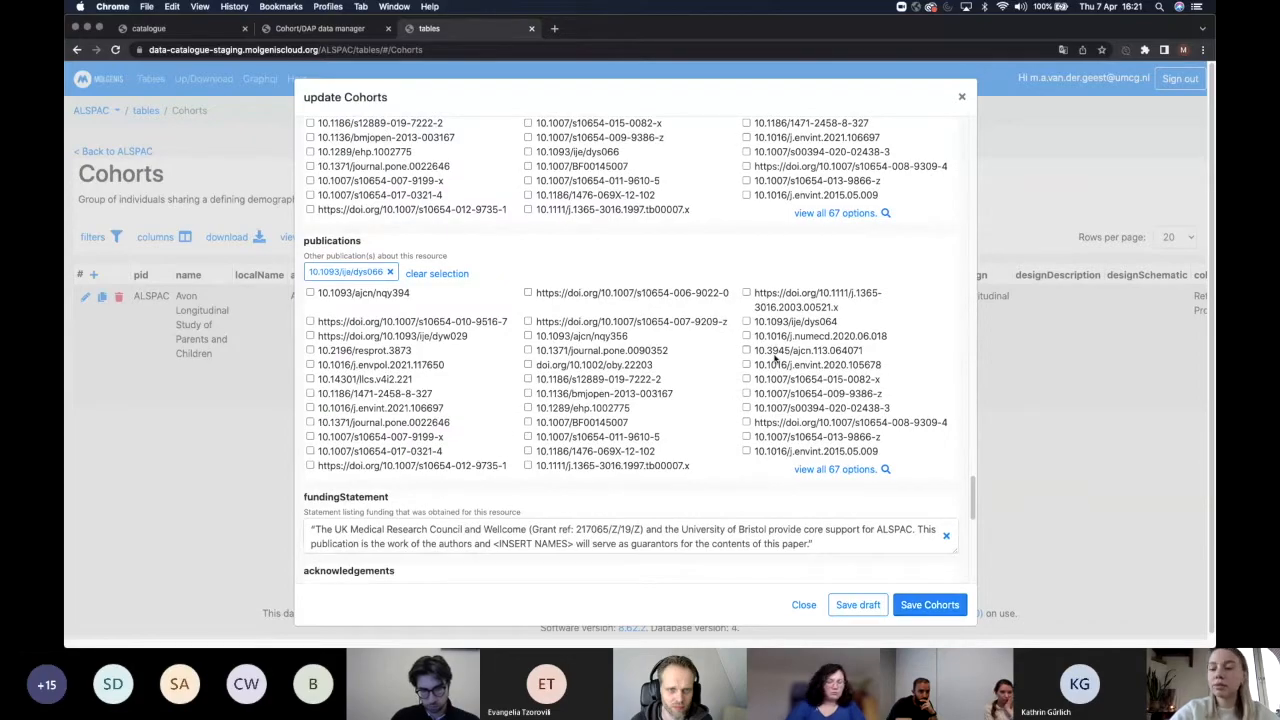
scroll(775, 358, down, 6)
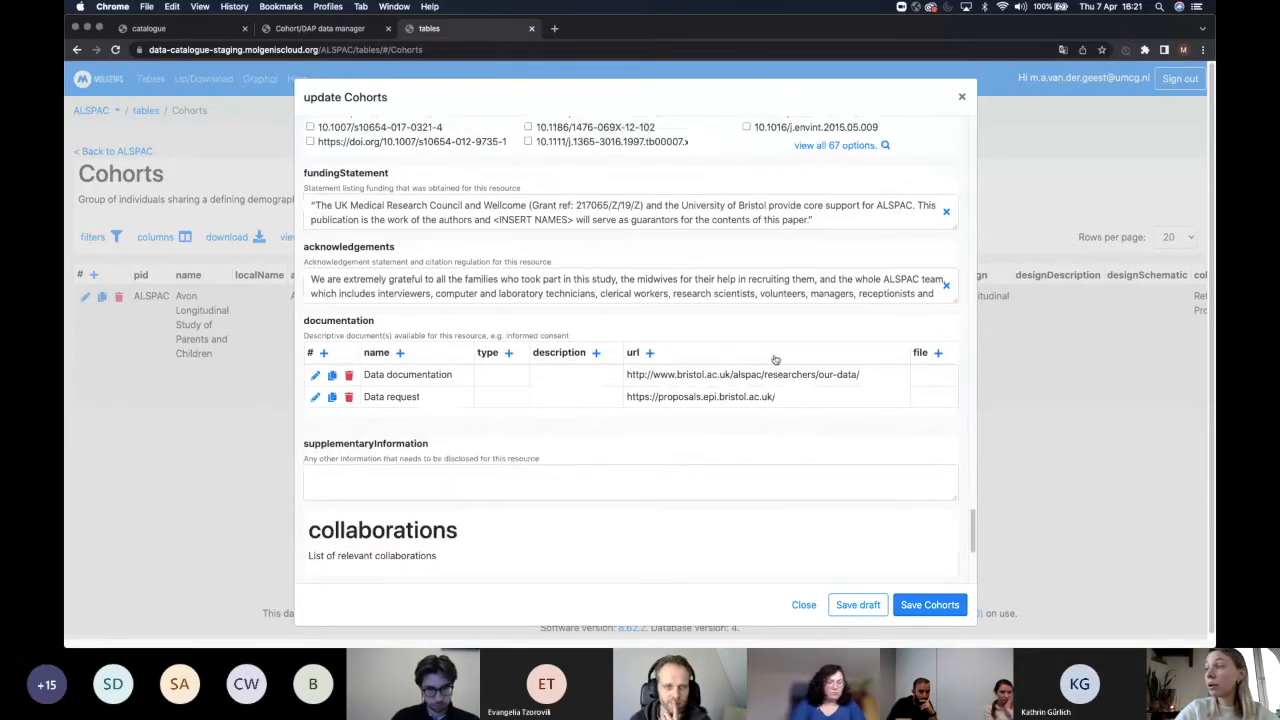
scroll(773, 360, up, 15)
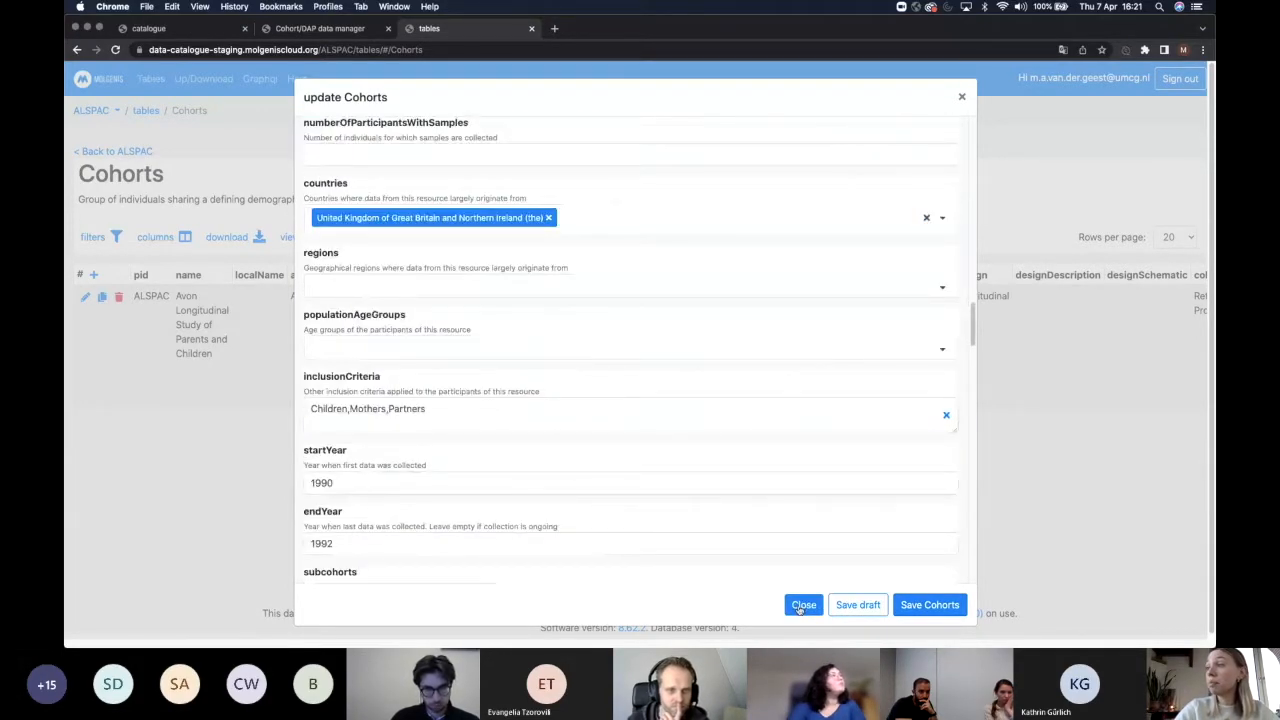
Close the cohort form without saving and return to the Tables in 'ALSPAC' list.
click(803, 605)
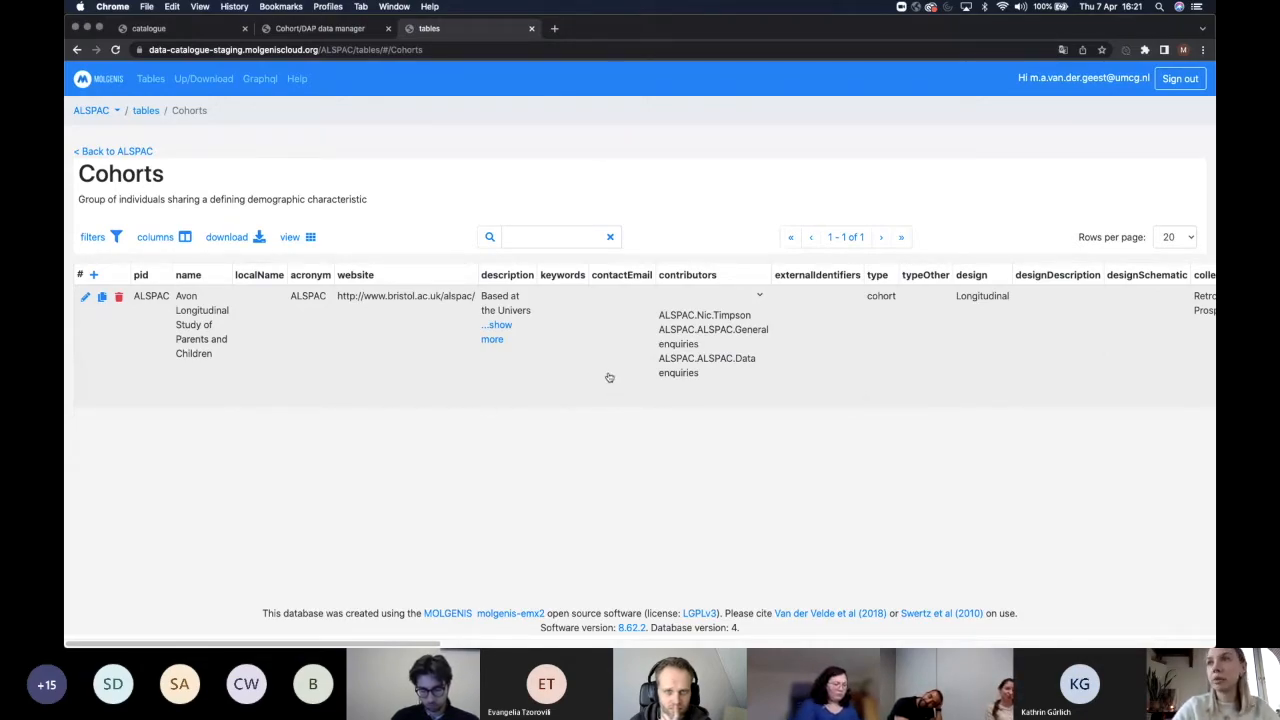
click(127, 151)
scroll(127, 153, down, 5)
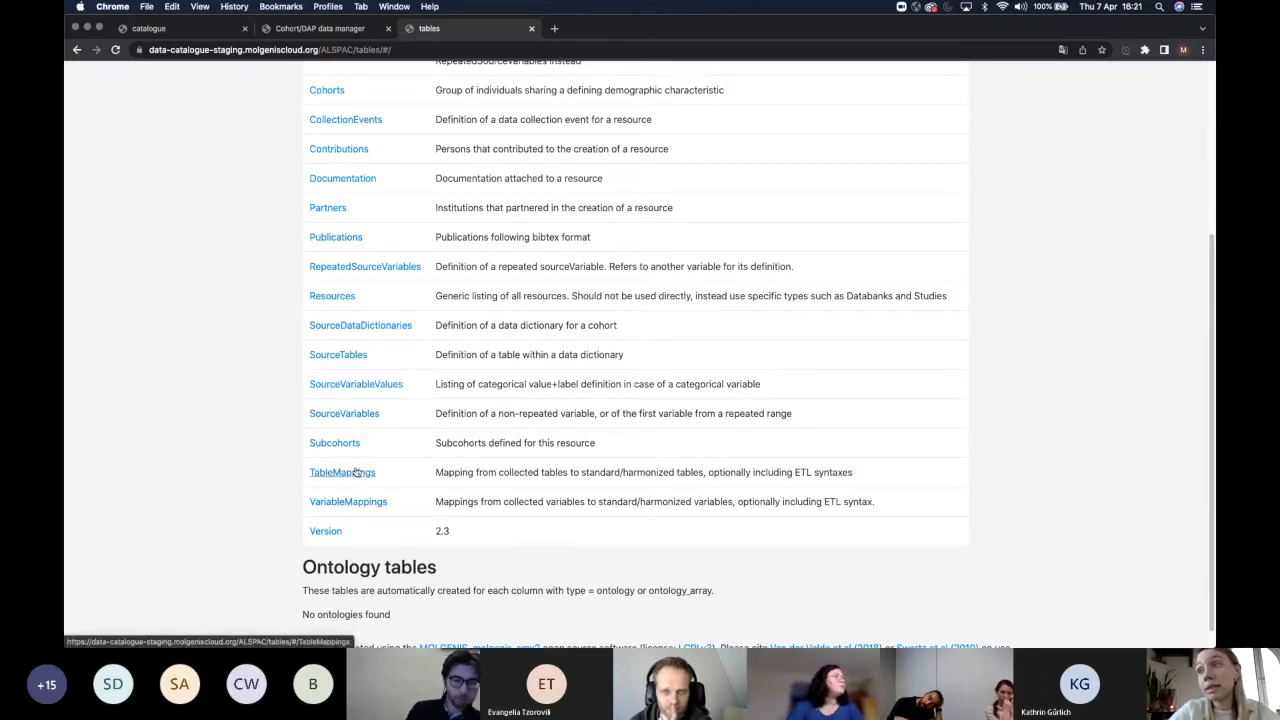
scroll(190, 477, up, 2)
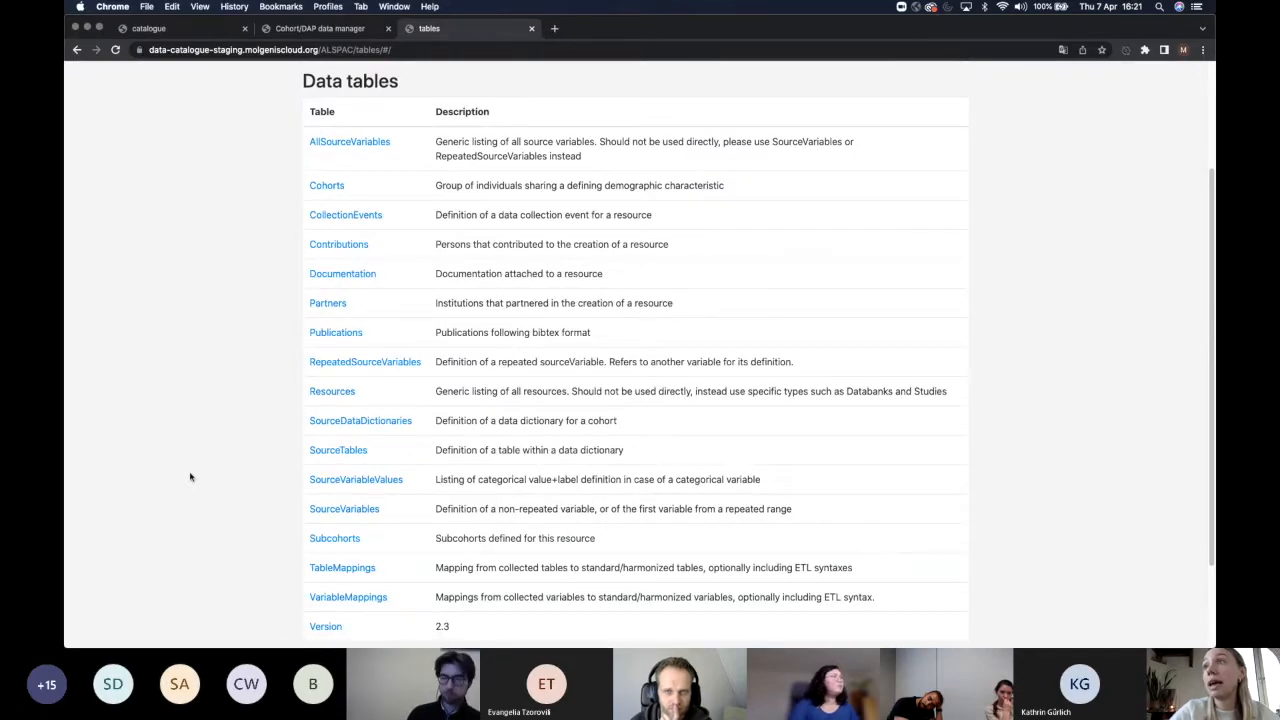
scroll(190, 477, up, 2)
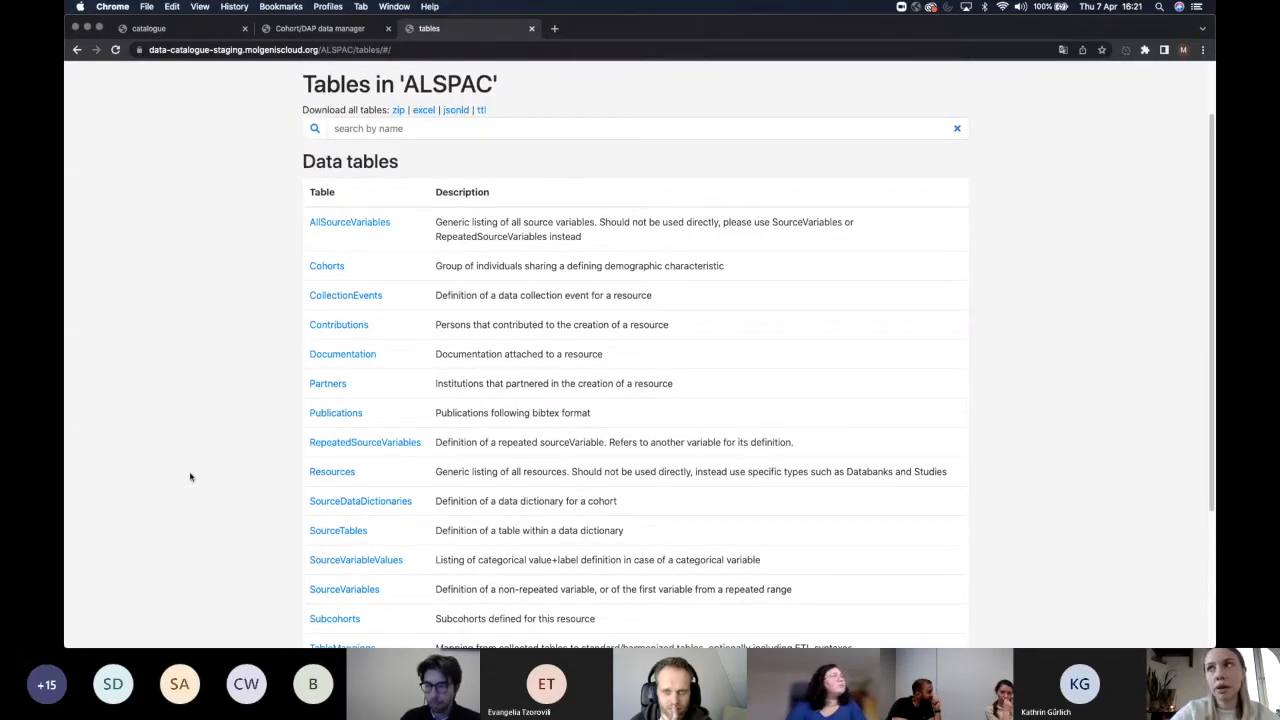
scroll(190, 477, up, 2)
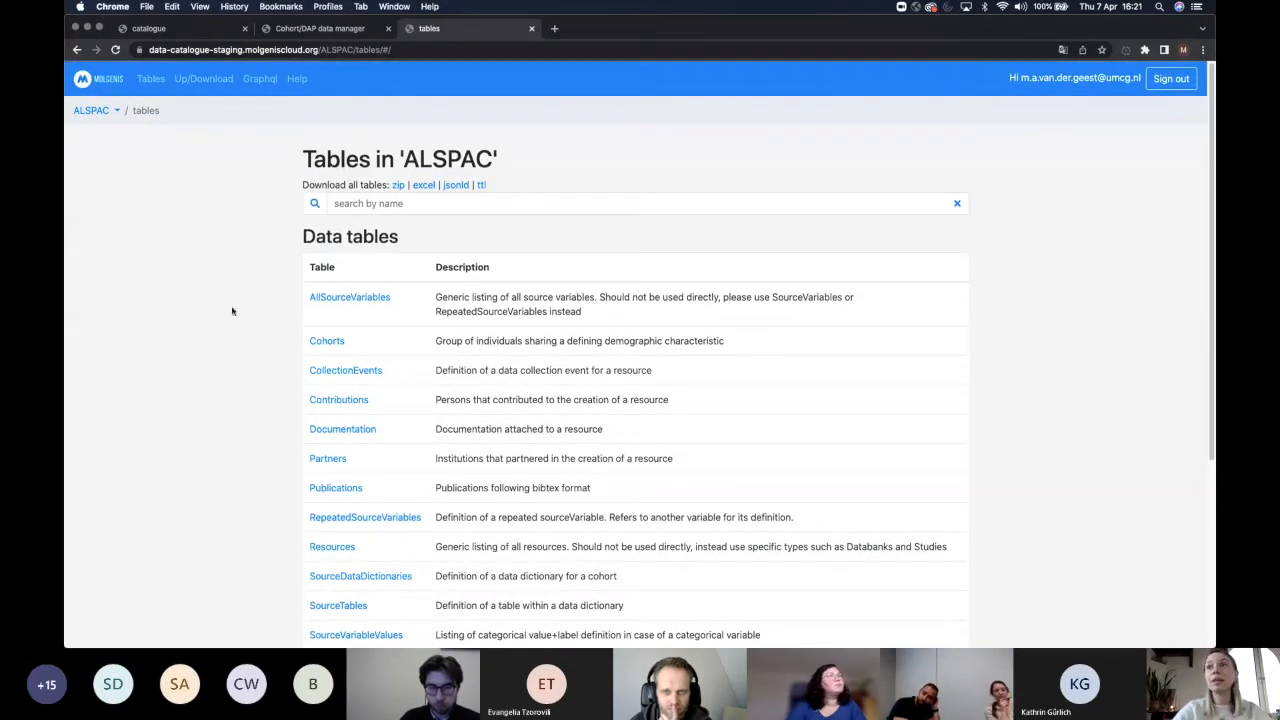
Open ALSPAC's Up/Download page, then switch to the SourceDictionary_testCohort Excel workbook.
click(195, 79)
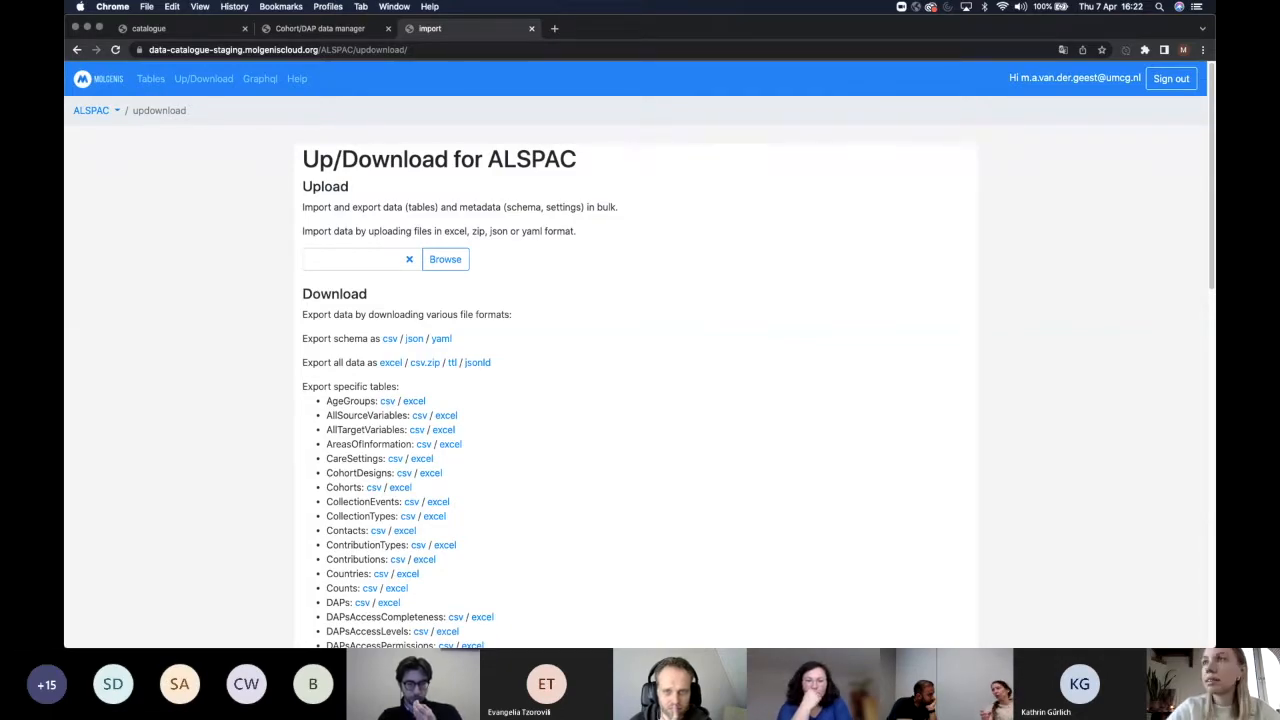
key(super+Tab)
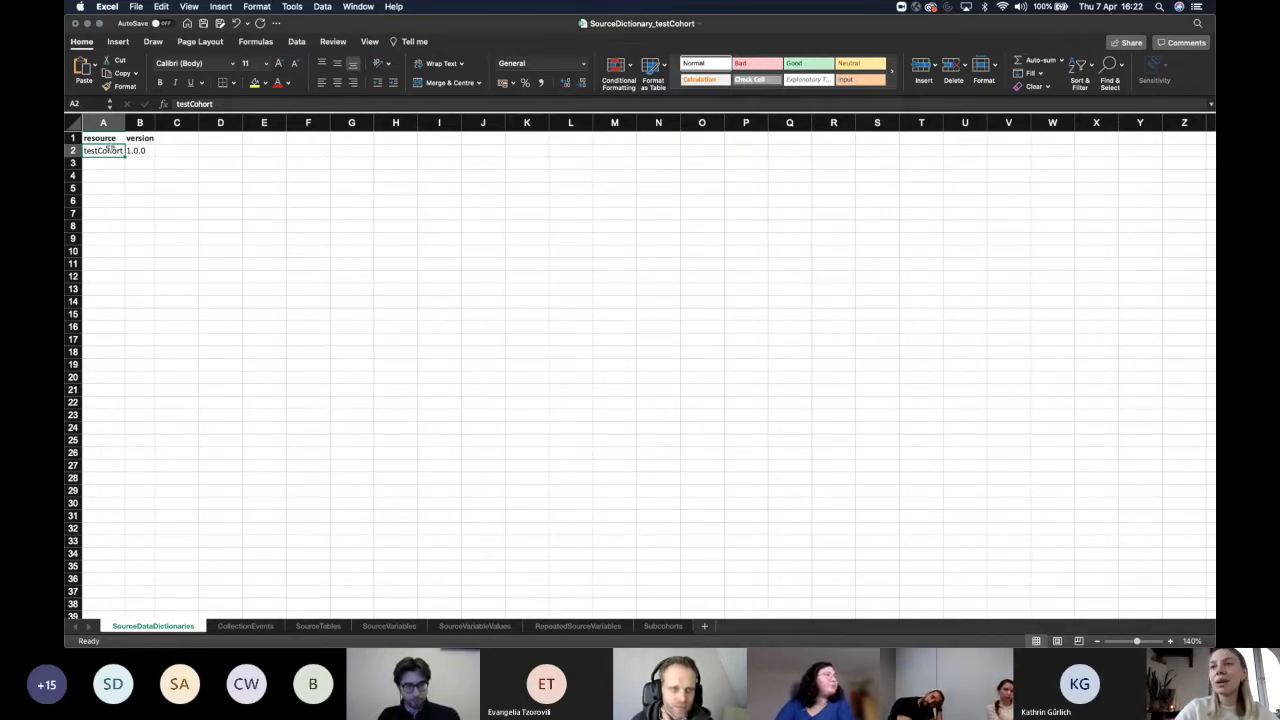
Check the testCohort resource cells, then view the CollectionEvents and SourceTables sheets.
click(185, 252)
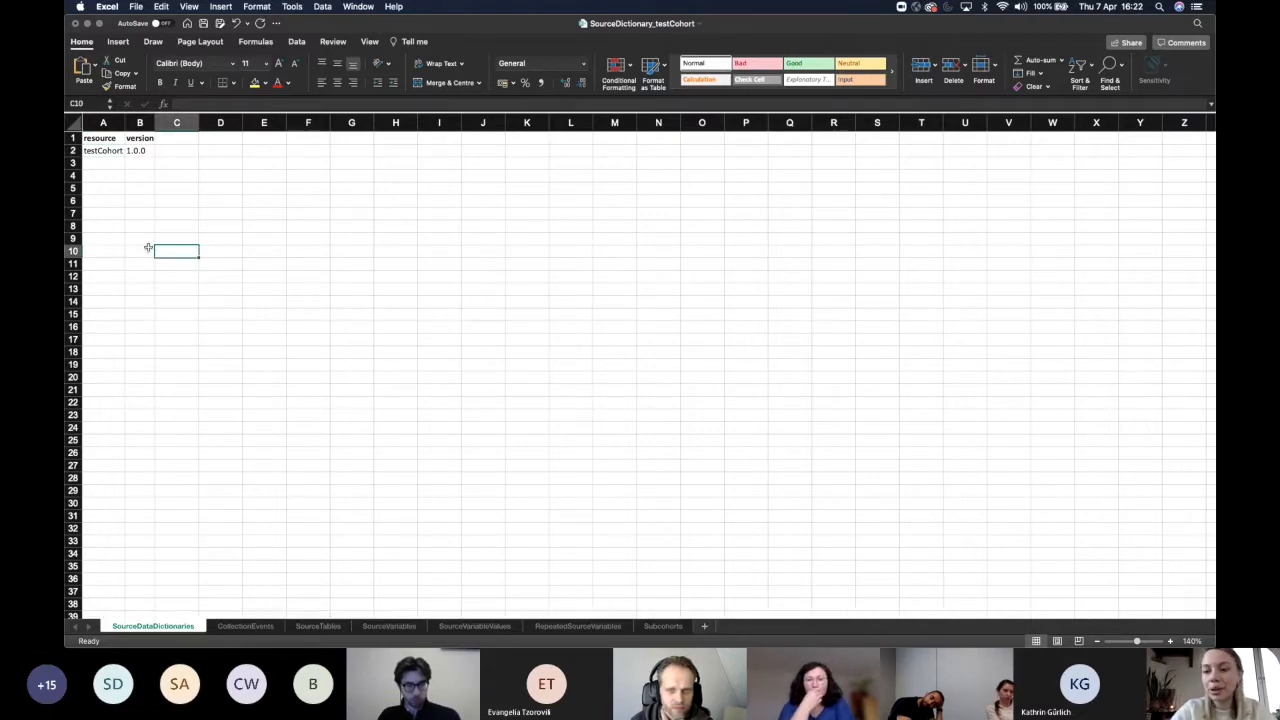
click(106, 148)
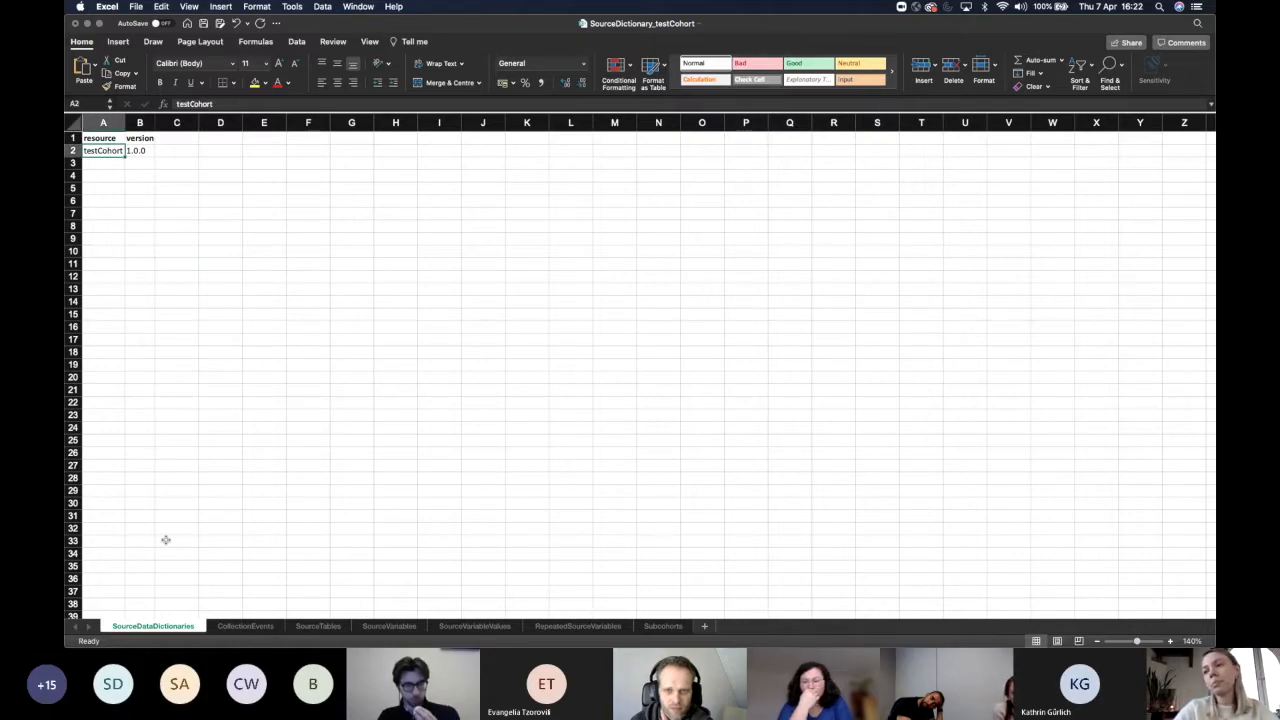
click(268, 541)
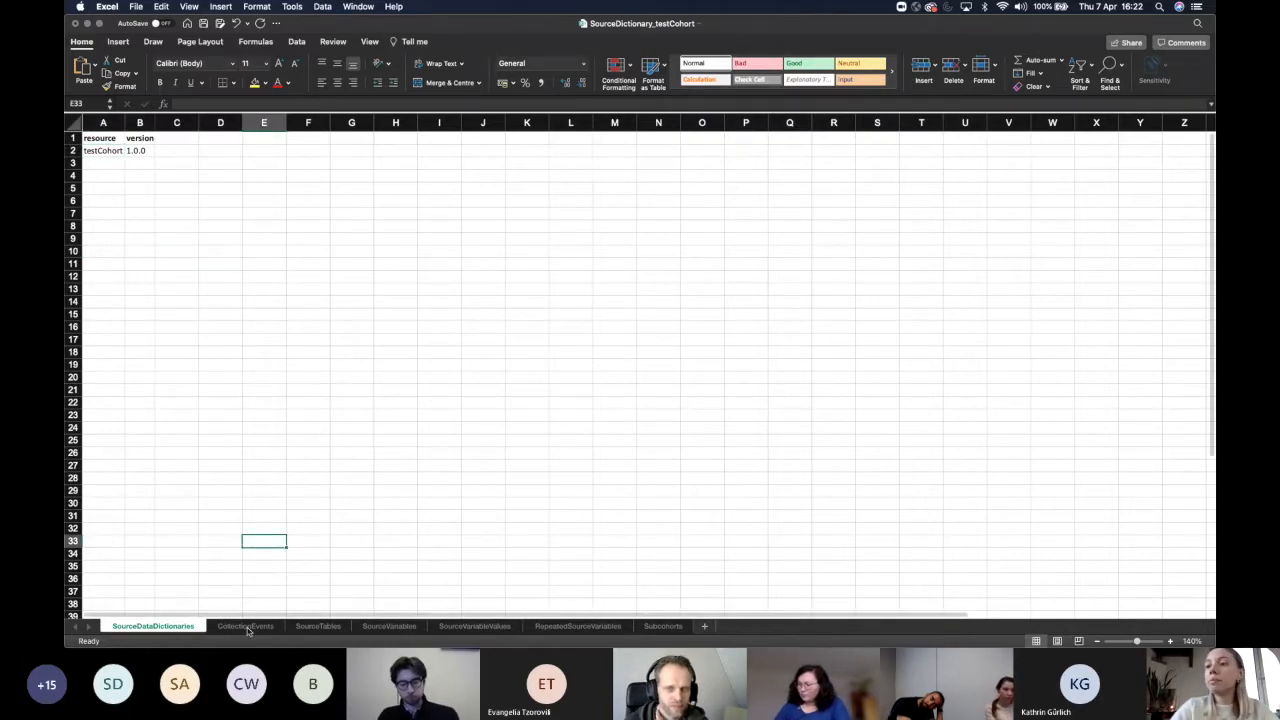
click(245, 626)
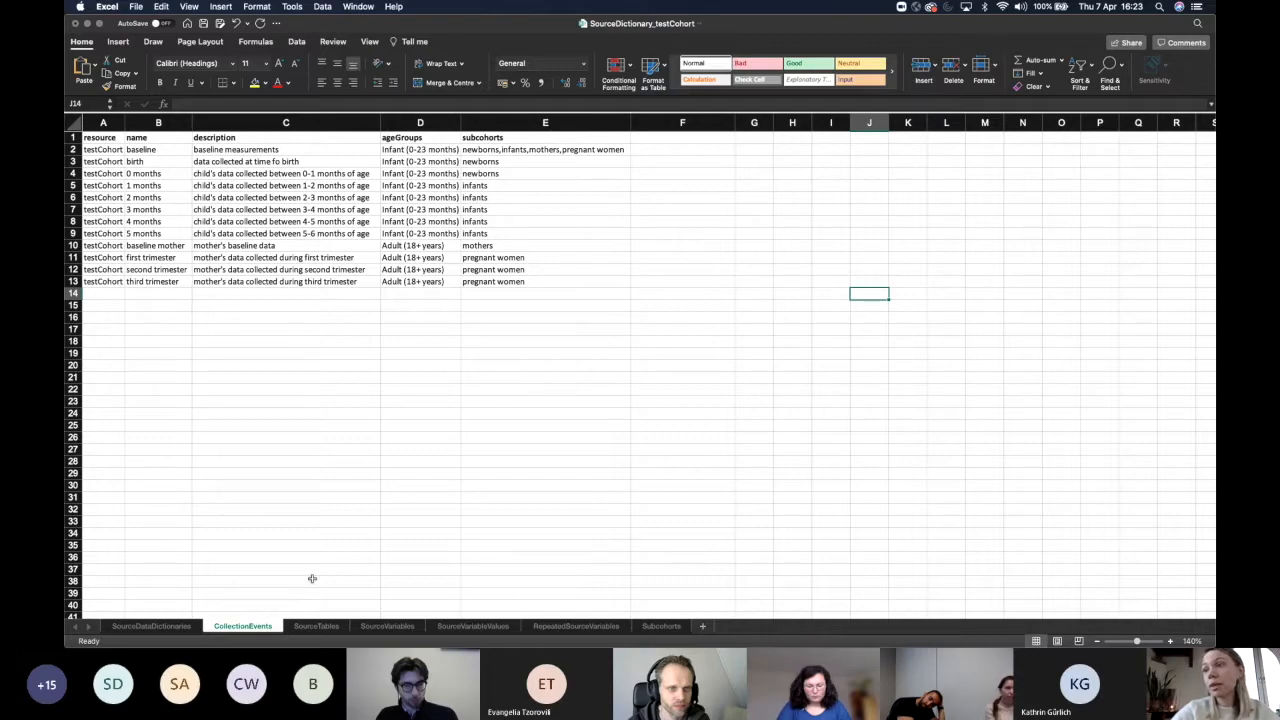
click(316, 627)
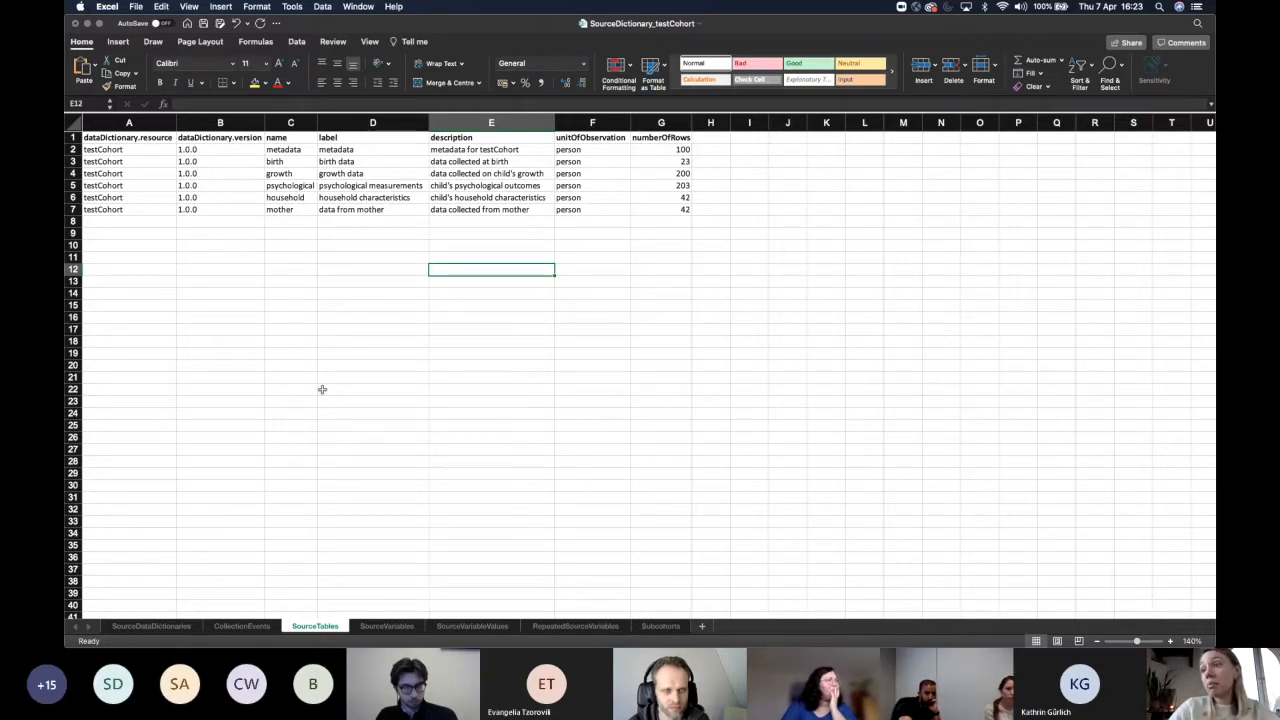
Switch to the workbook's SourceVariables sheet.
click(367, 627)
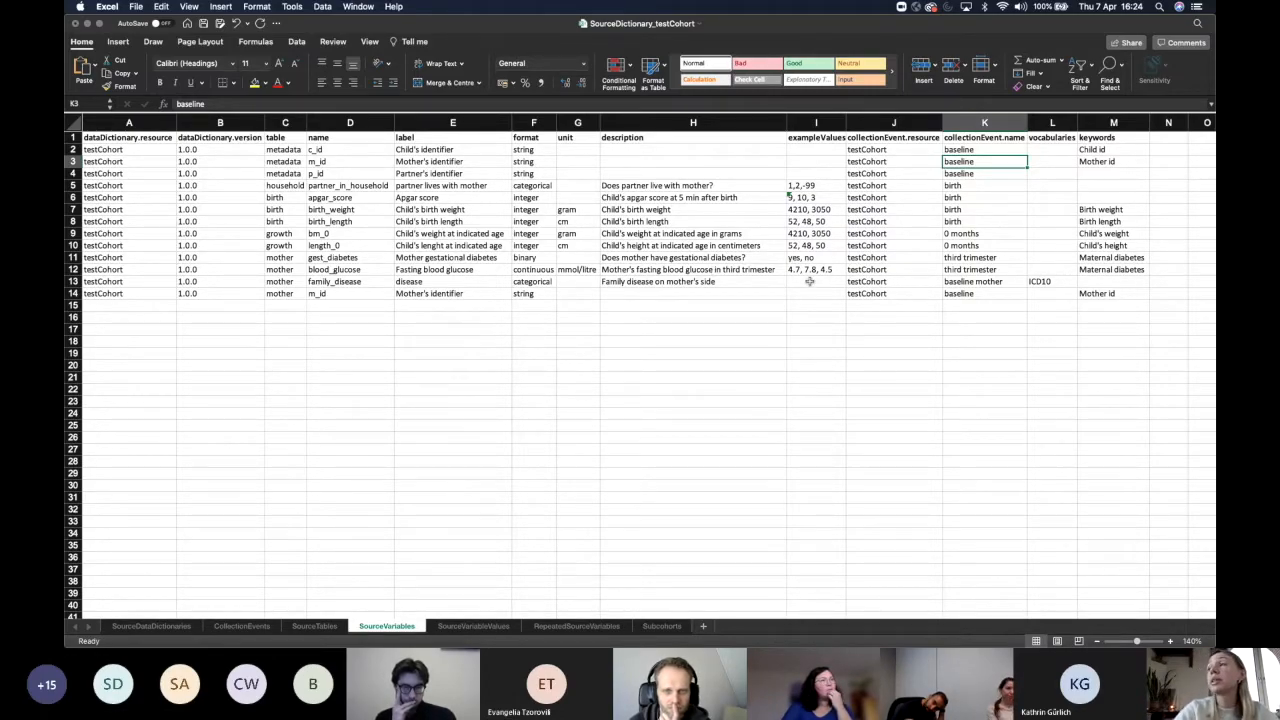
Inspect cells K2, J2 and M4 on SourceVariables, then view the SourceVariableValues sheet.
click(976, 150)
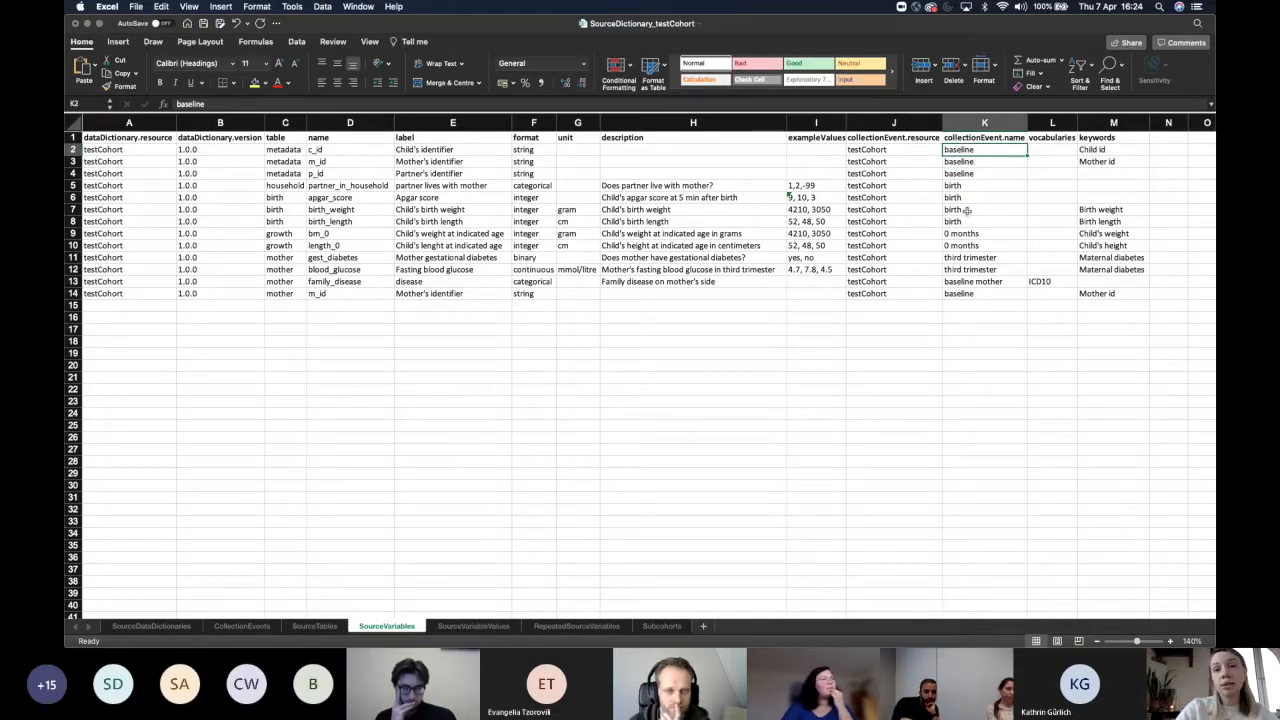
click(879, 150)
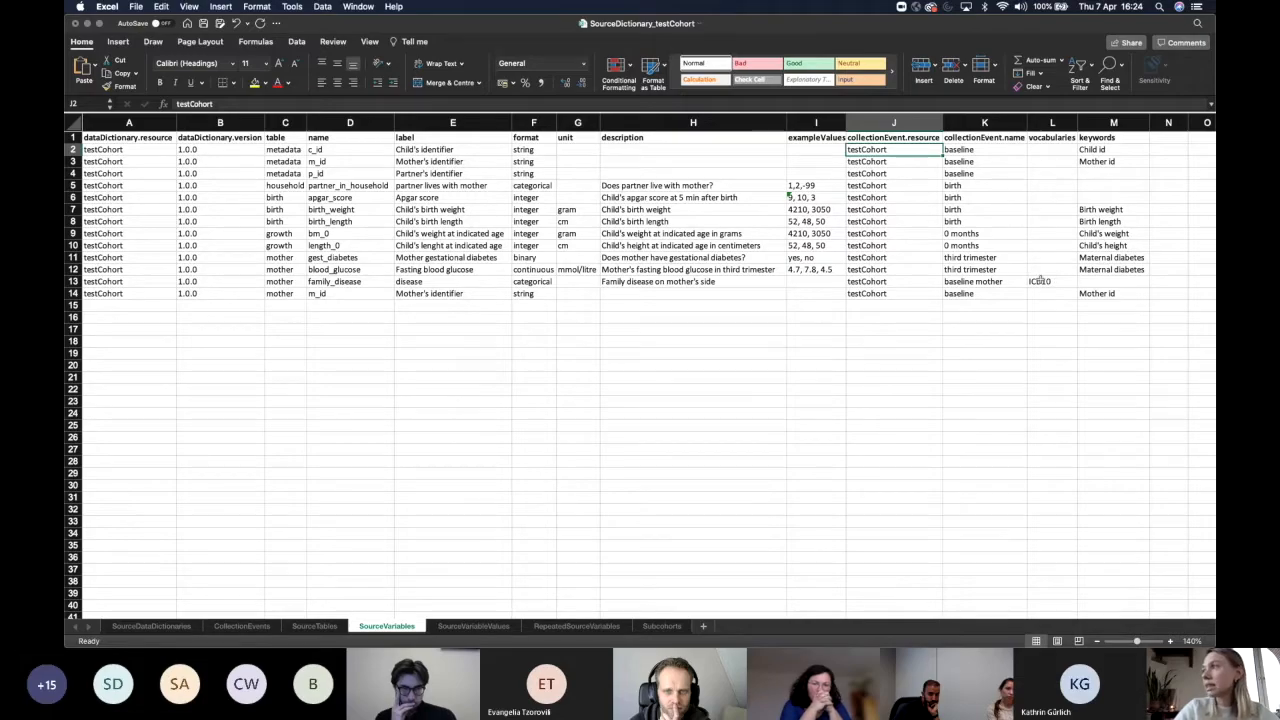
click(1123, 172)
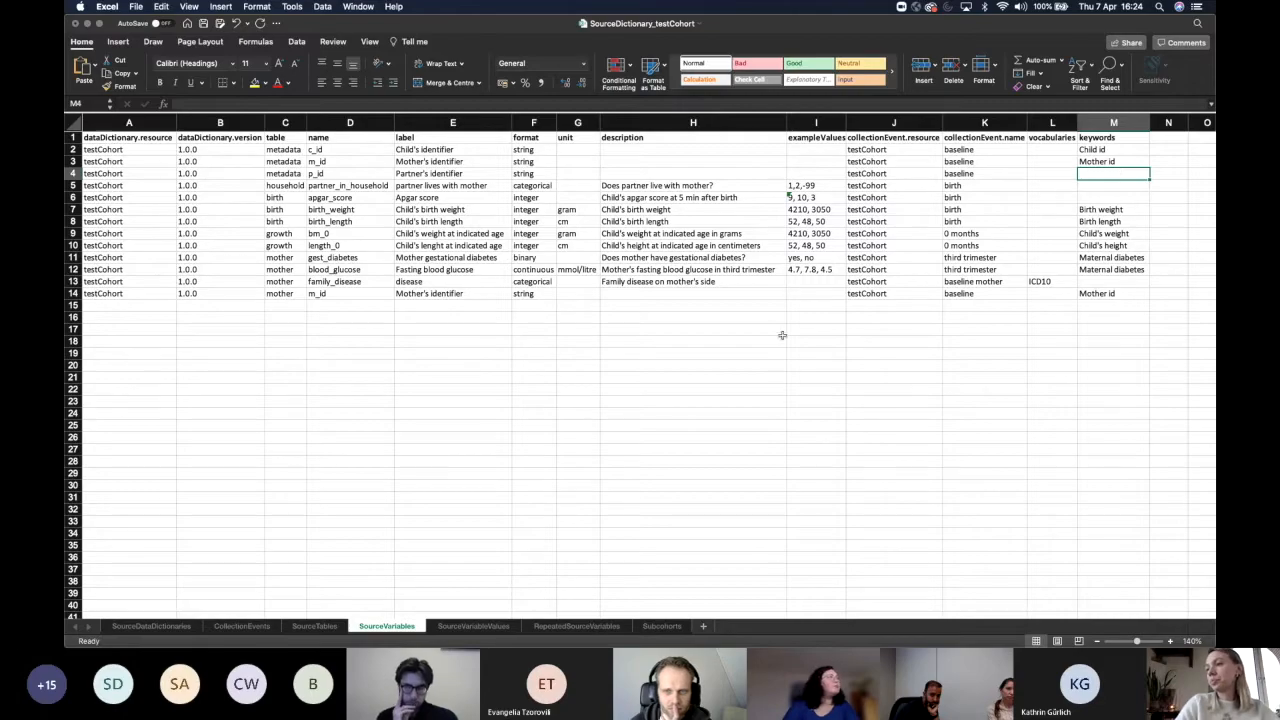
click(473, 626)
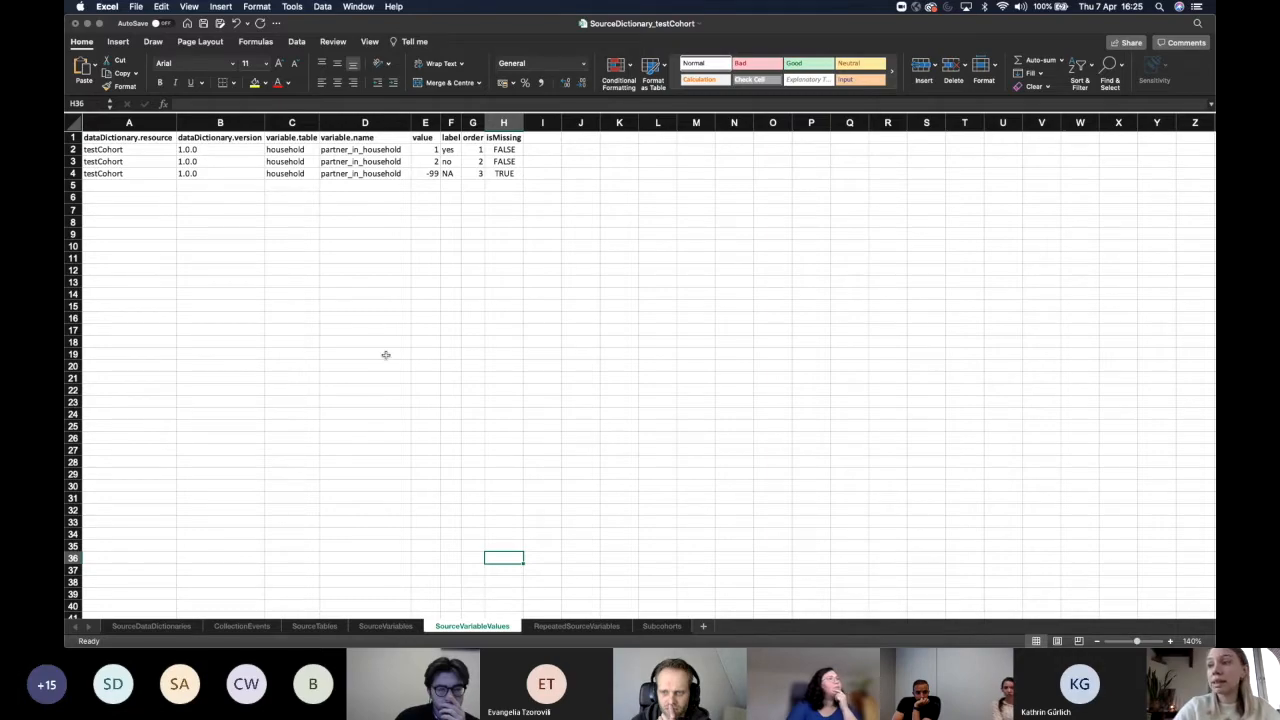
Compare SourceVariables with SourceVariableValues, then view RepeatedSourceVariables listing bm_1–bm_5 and length_1–length_5.
click(376, 624)
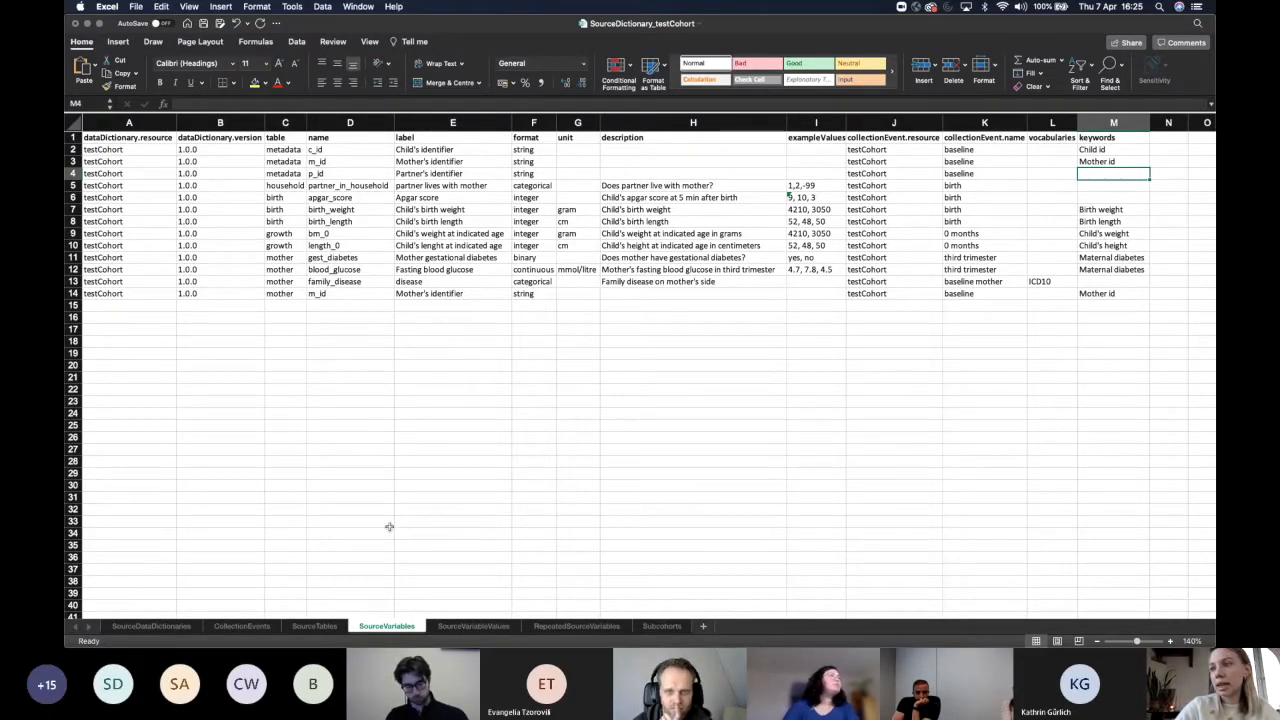
click(474, 627)
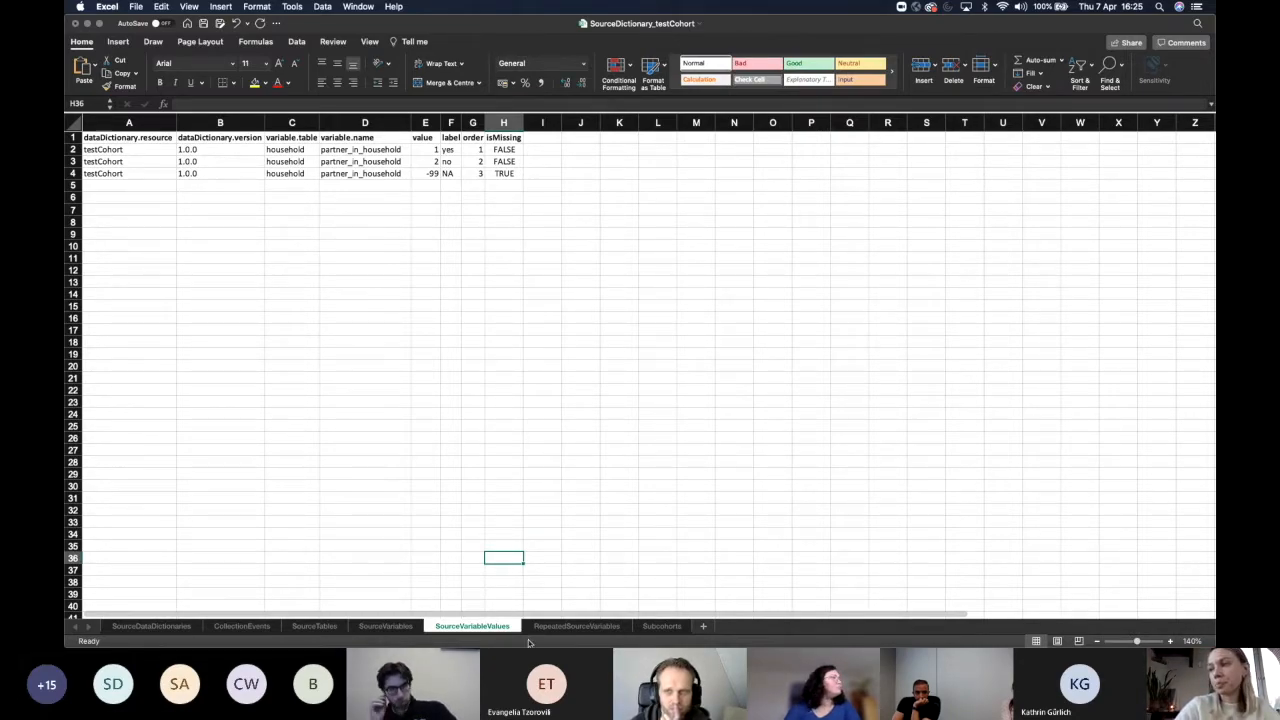
click(577, 625)
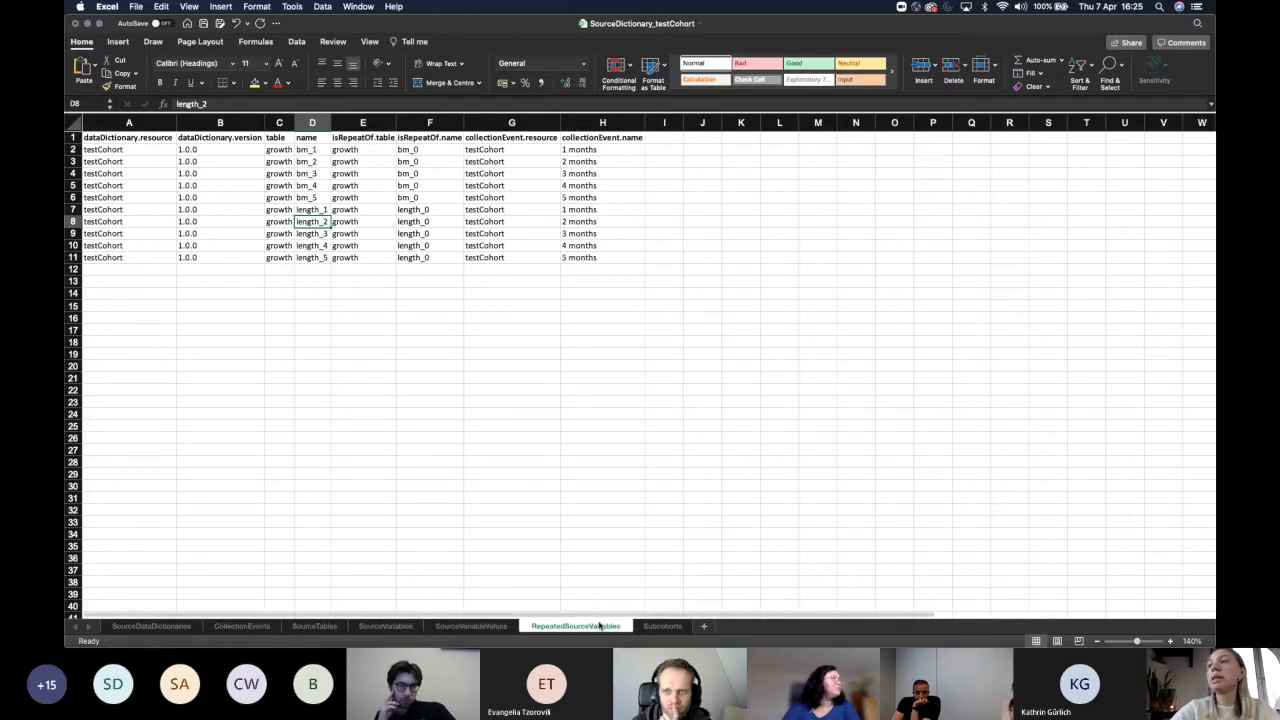
Check repeated variable bm_1 and the Subcohorts sheet, then switch to the SourceMappings_testCohort workbook.
click(318, 150)
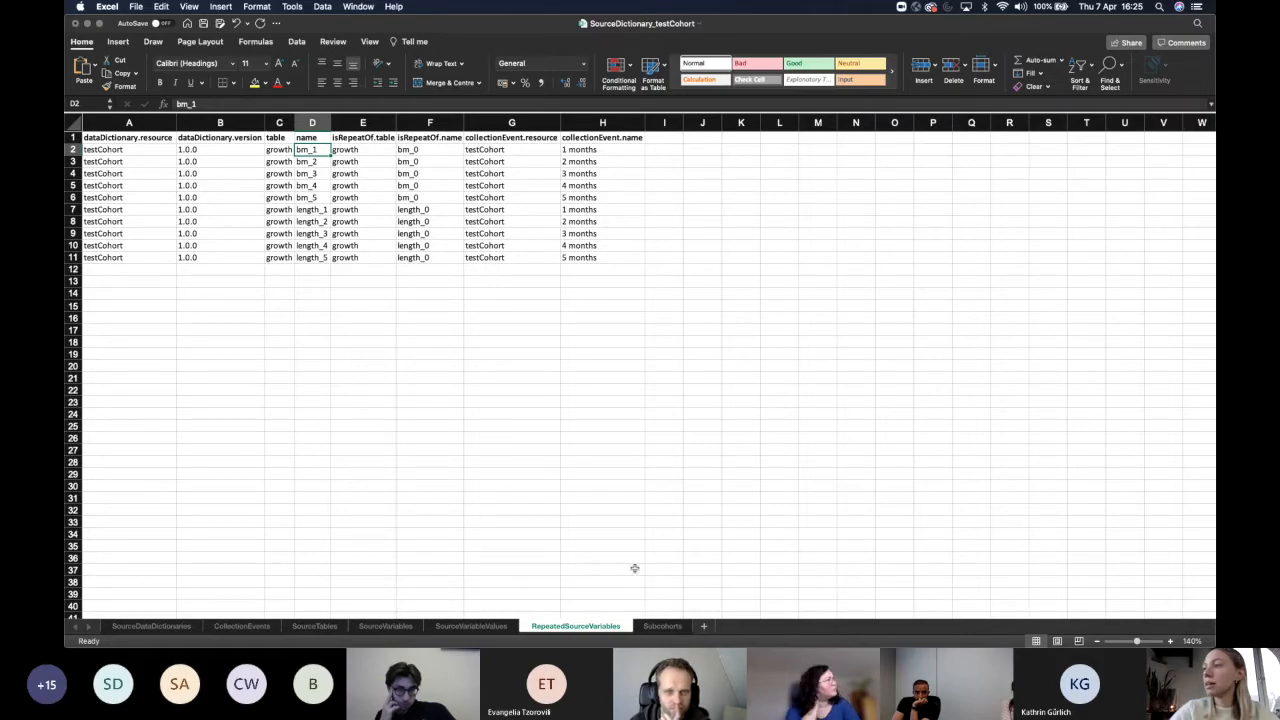
click(660, 626)
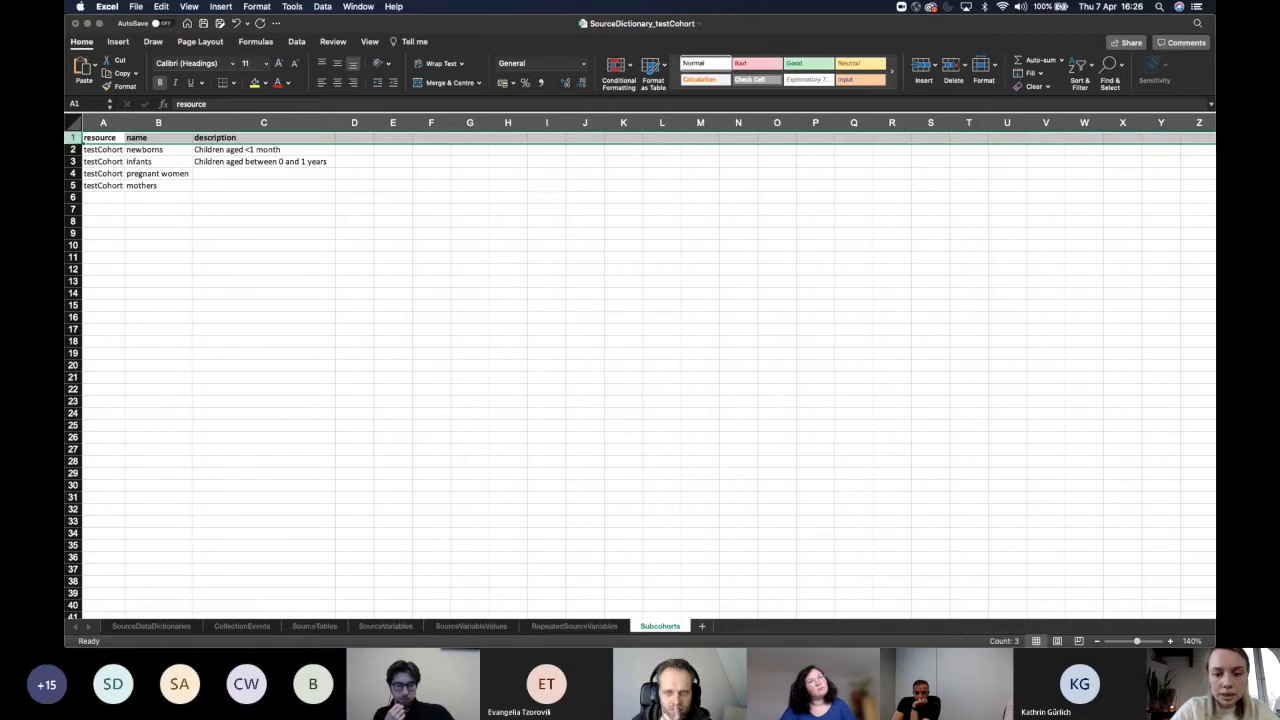
key(super+grave)
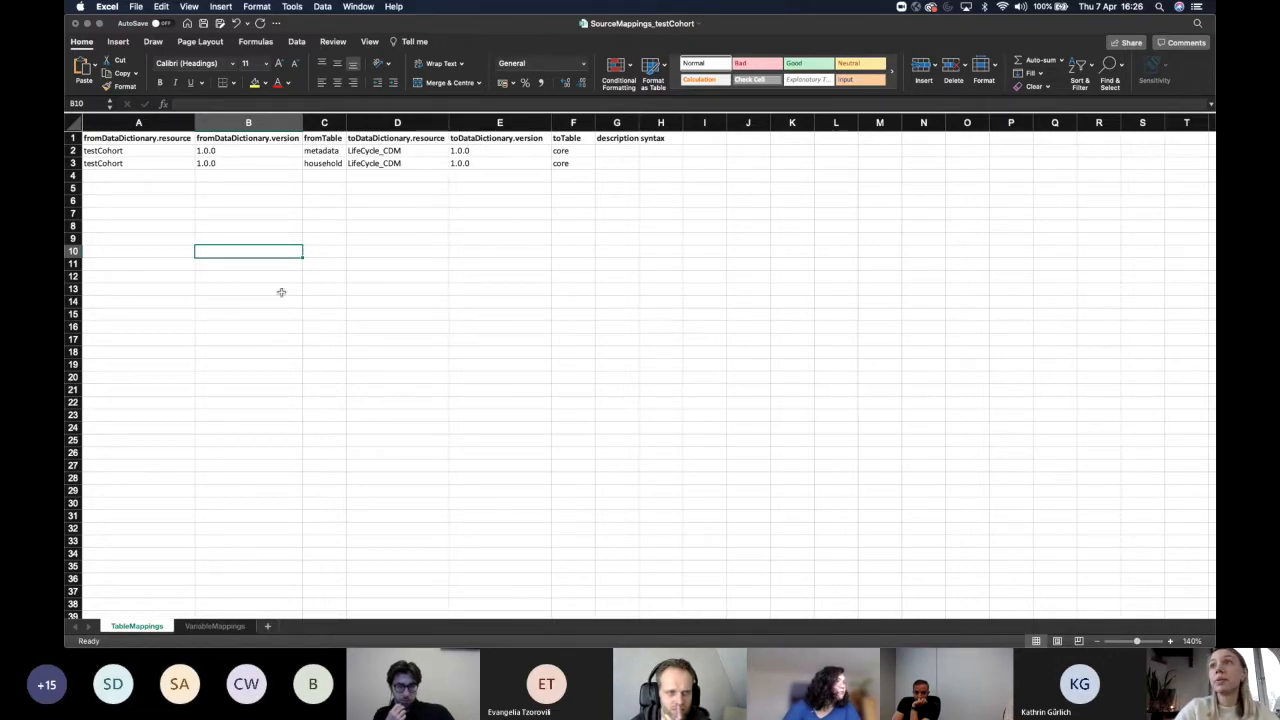
Inspect the testCohort-to-core table mapping cells A2 and F2, then show the VariableMappings sheet.
click(183, 187)
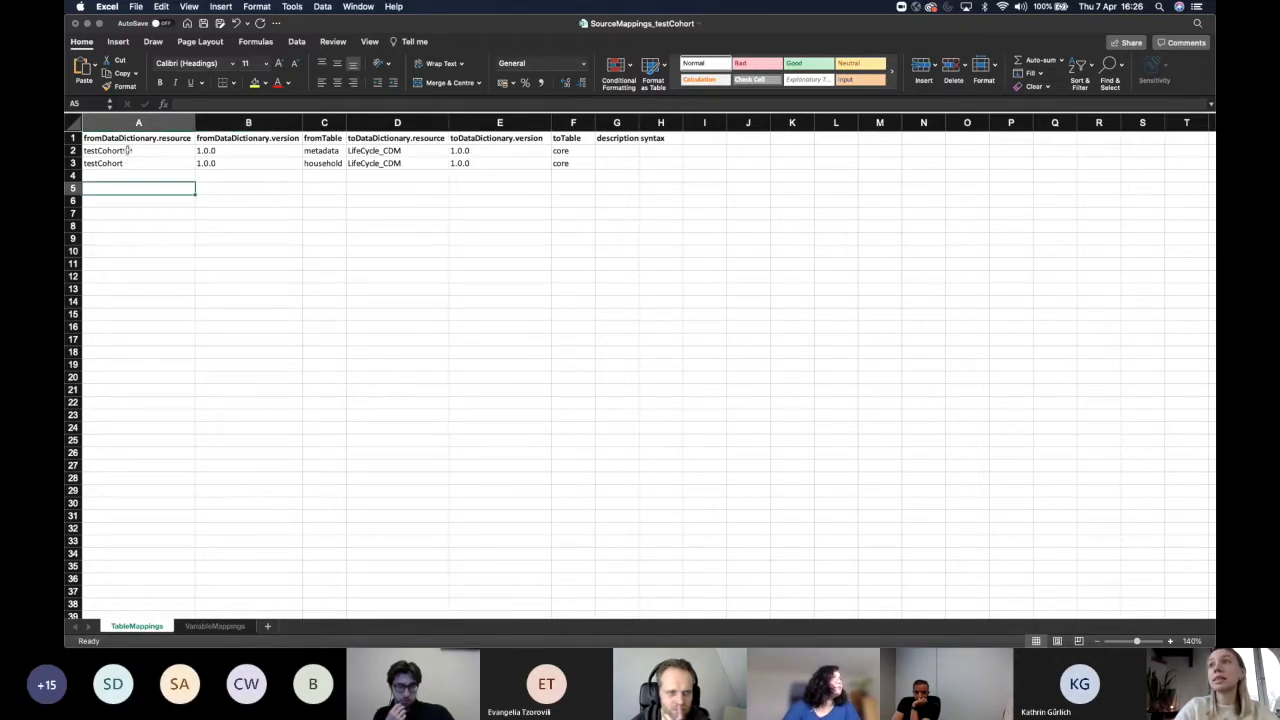
click(128, 150)
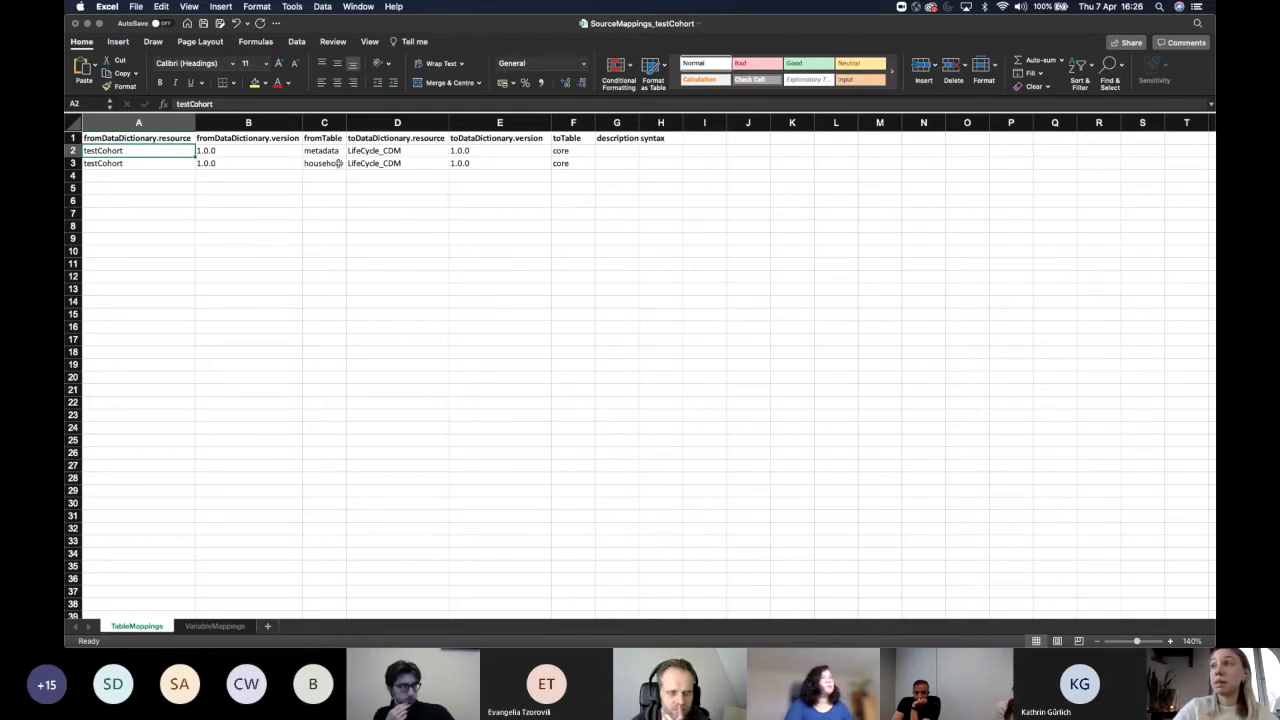
click(583, 152)
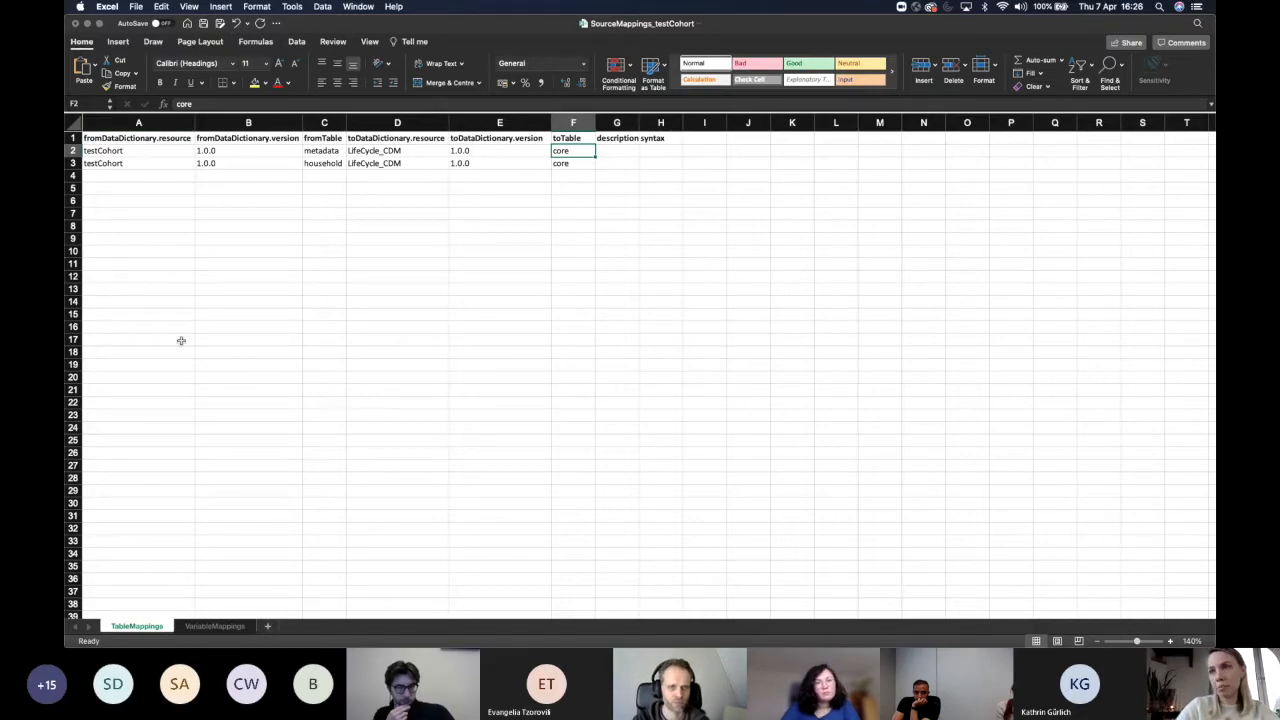
click(200, 627)
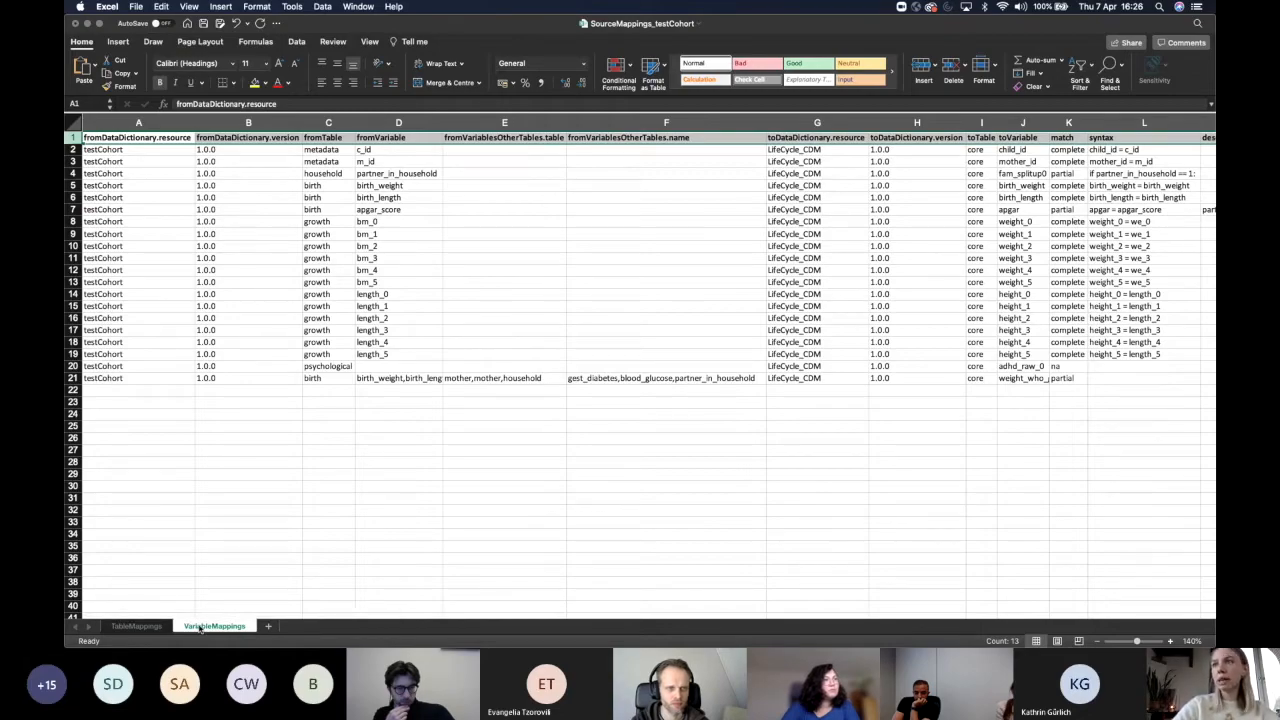
double_click(157, 199)
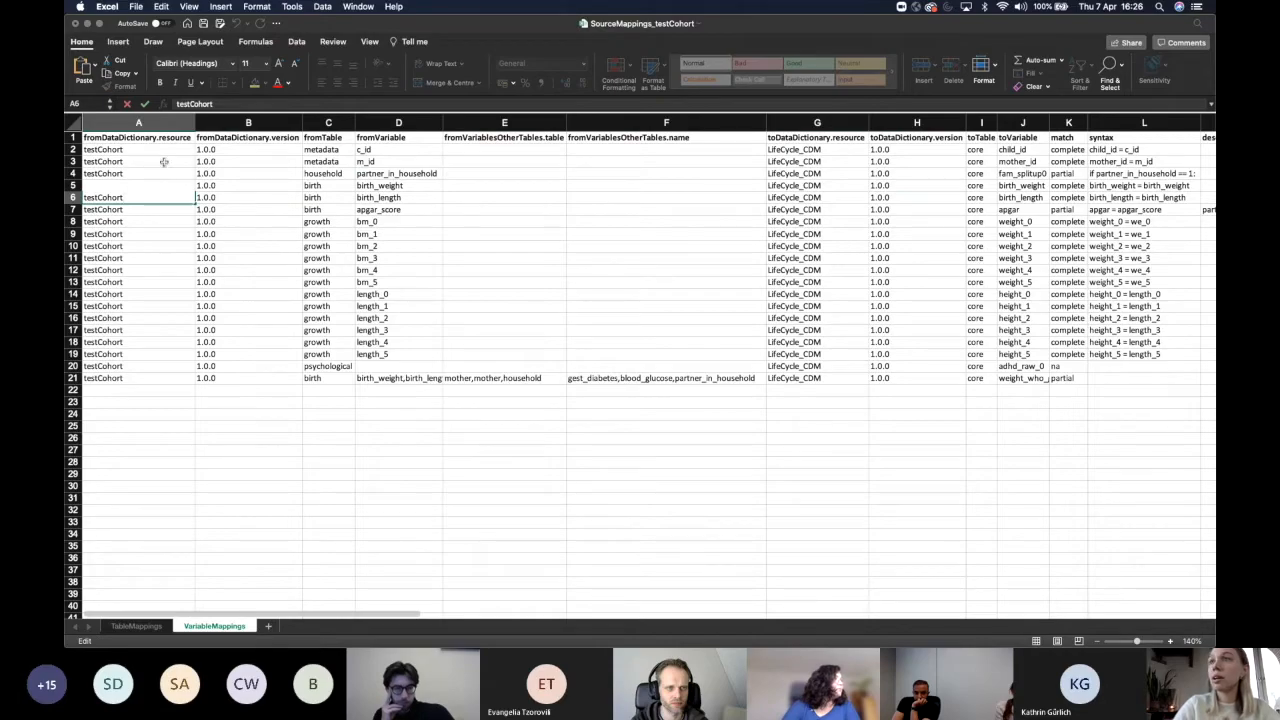
click(164, 162)
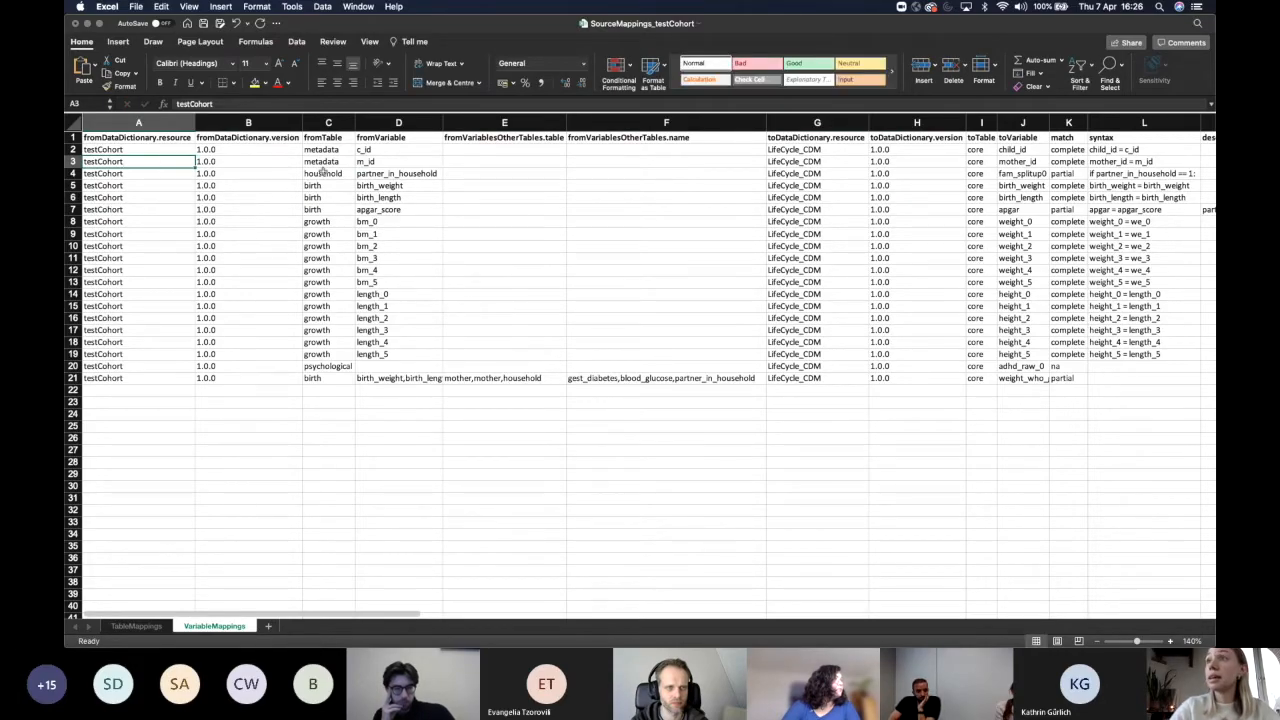
click(370, 152)
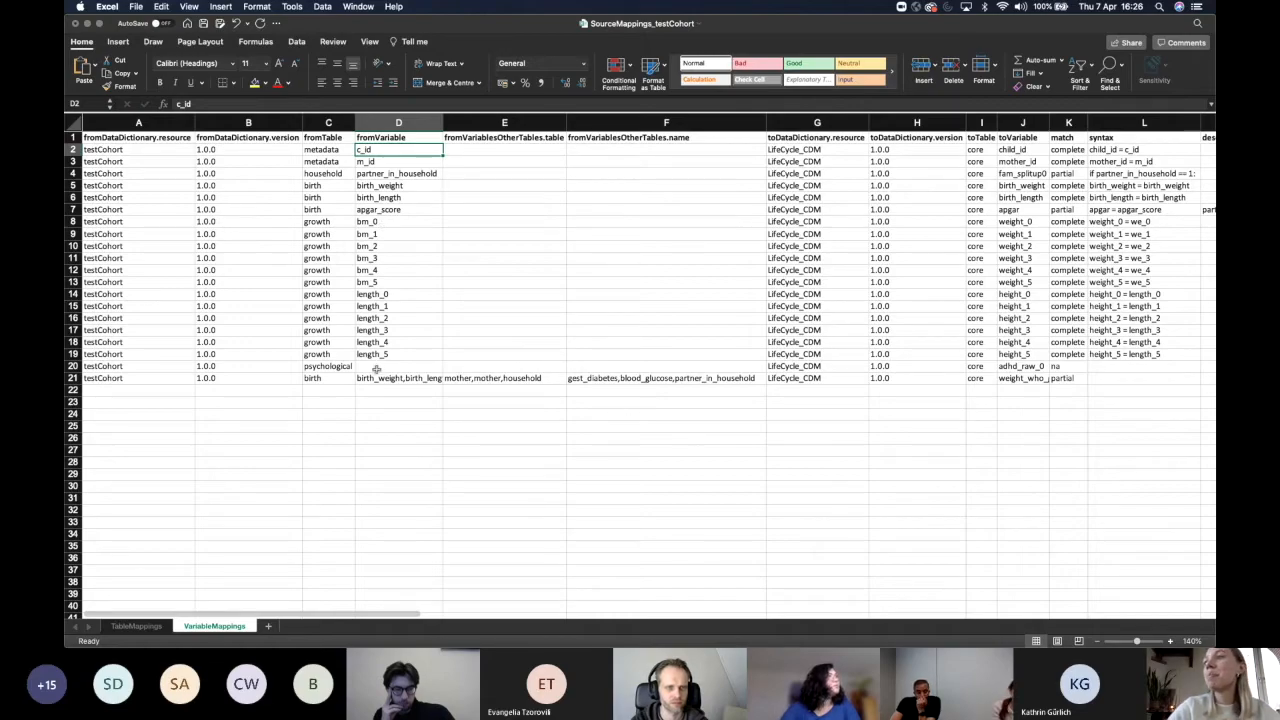
click(331, 153)
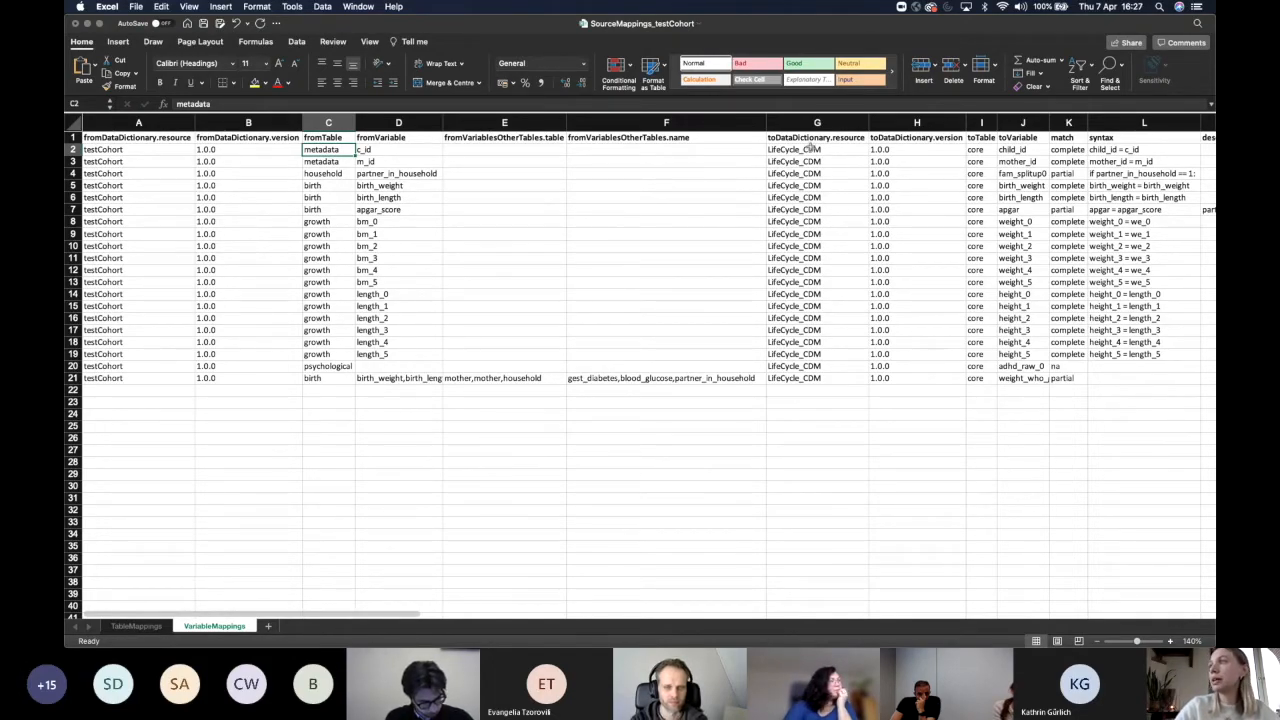
click(810, 149)
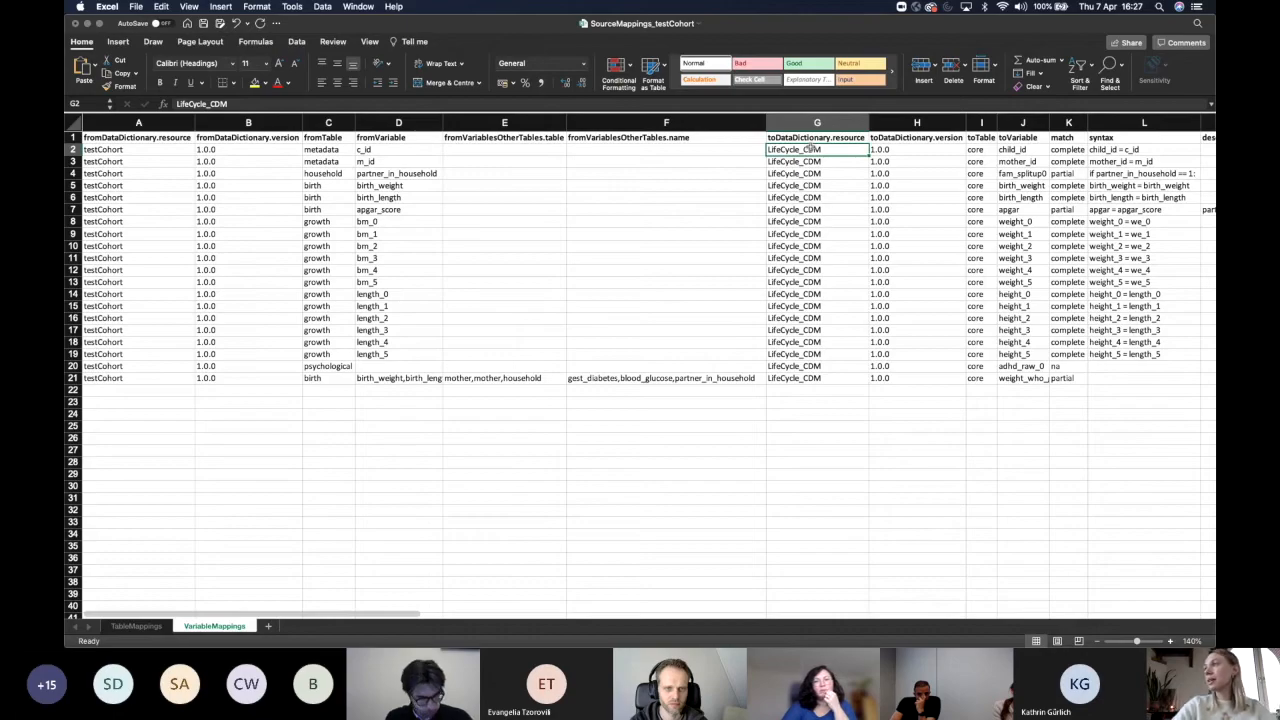
click(1030, 150)
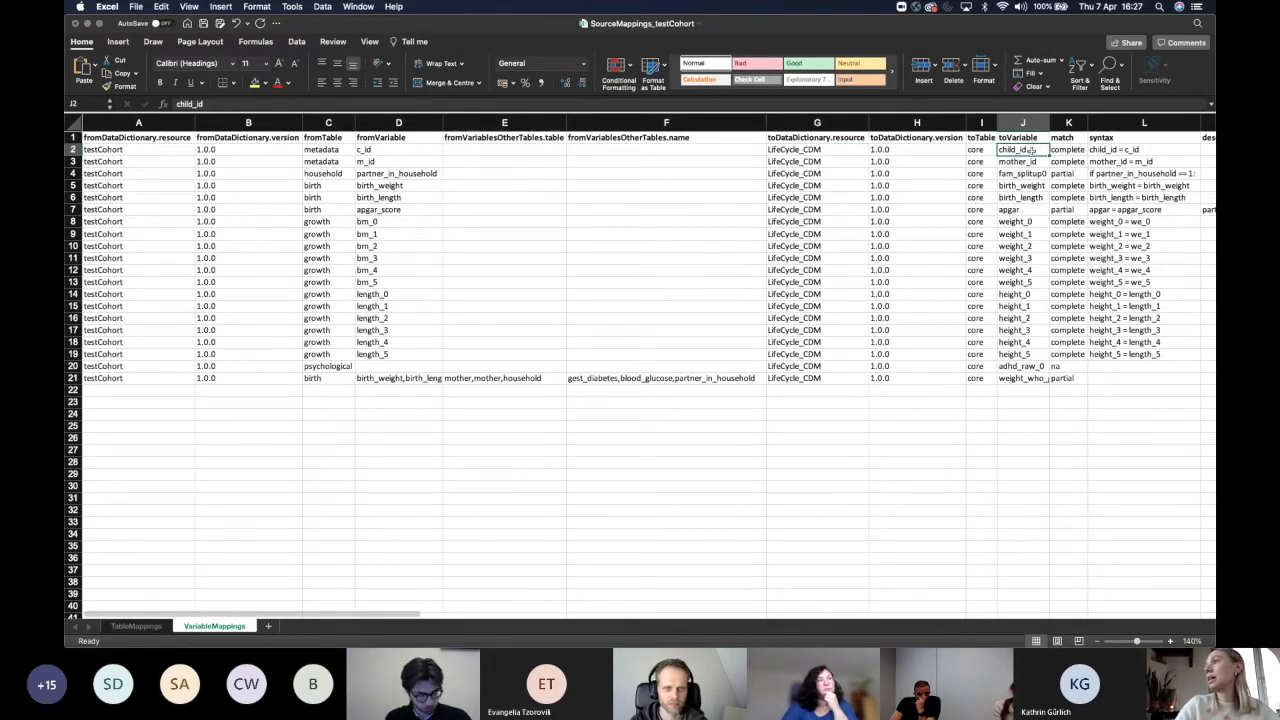
scroll(1030, 150, right, 1)
scroll(1049, 159, right, 5)
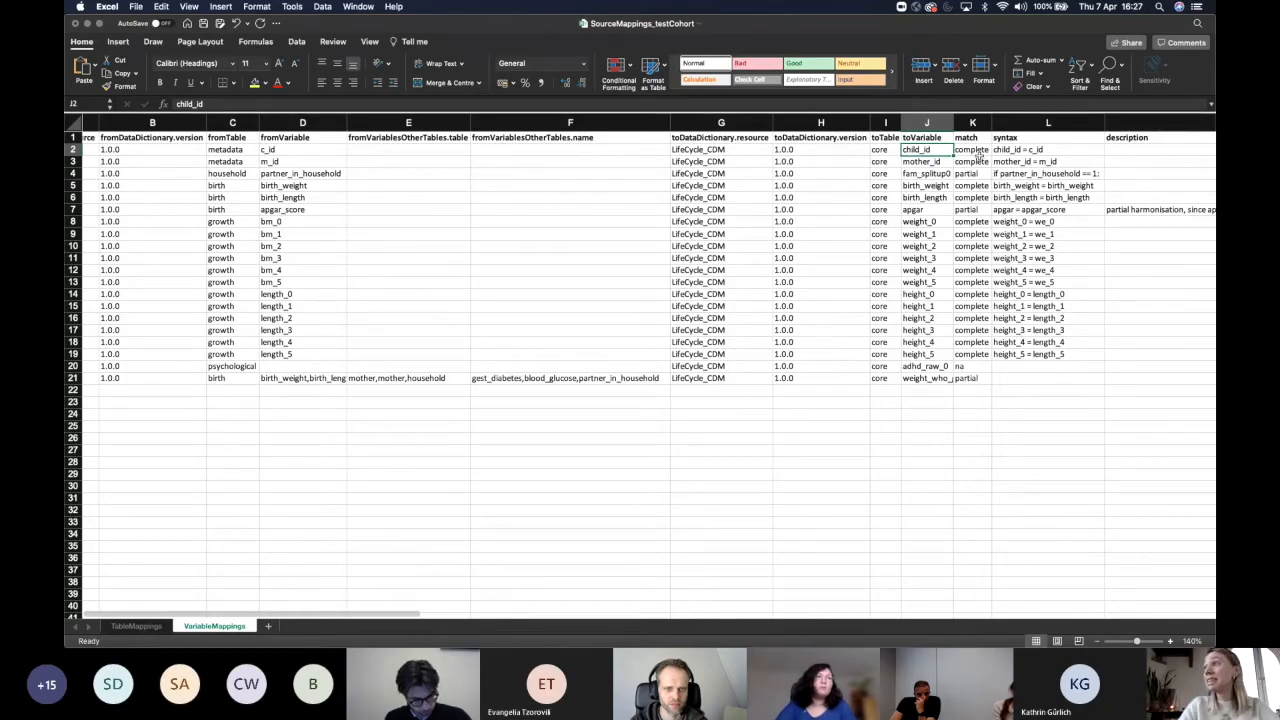
scroll(979, 153, right, 20)
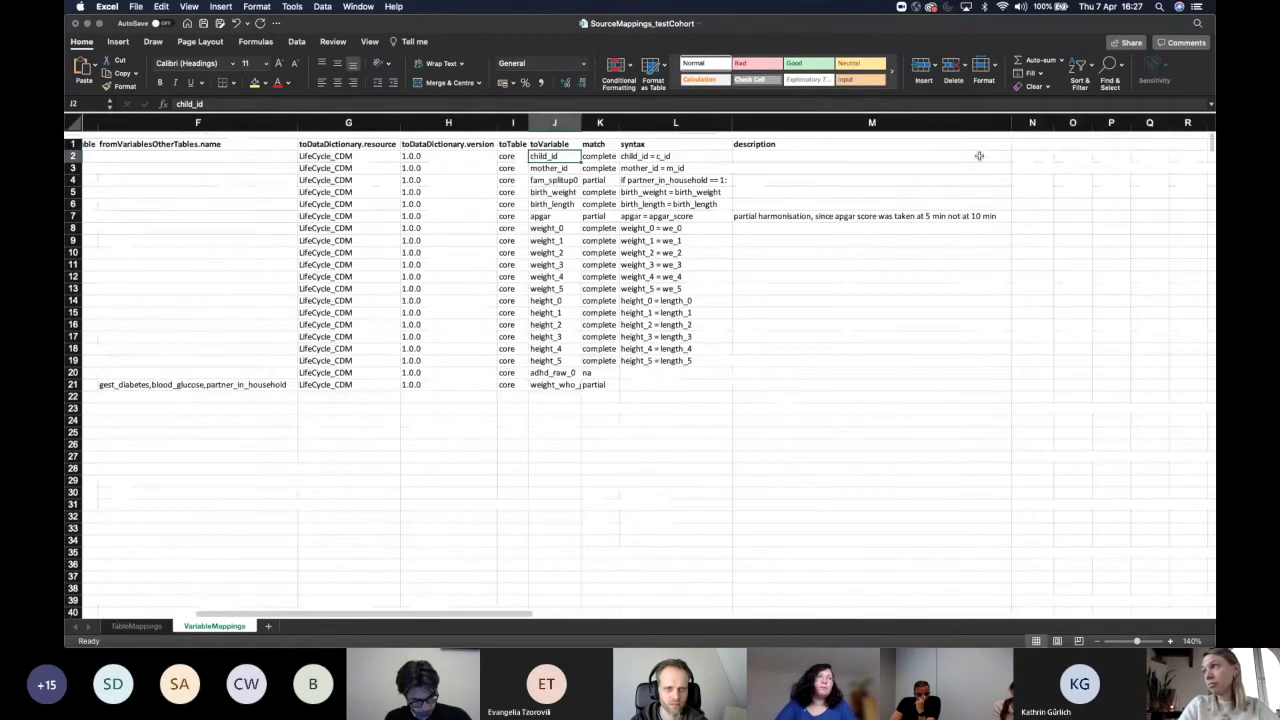
scroll(979, 155, right, 2)
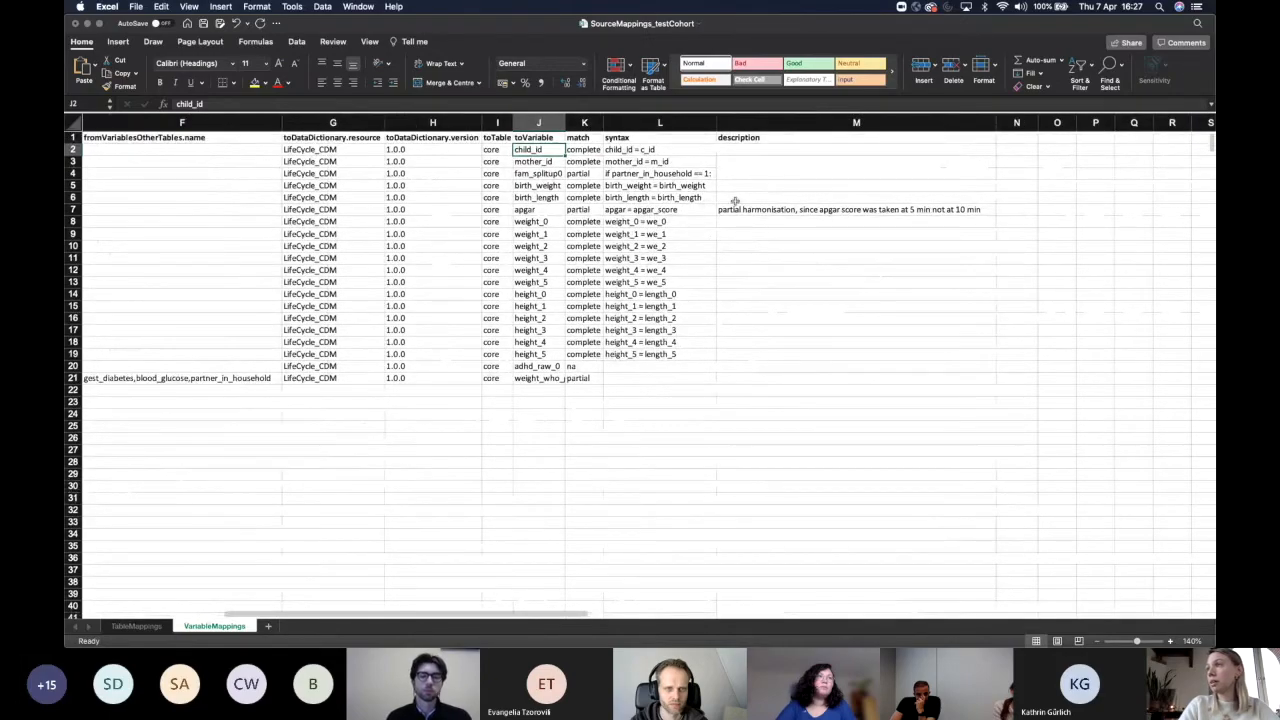
scroll(735, 201, left, 3)
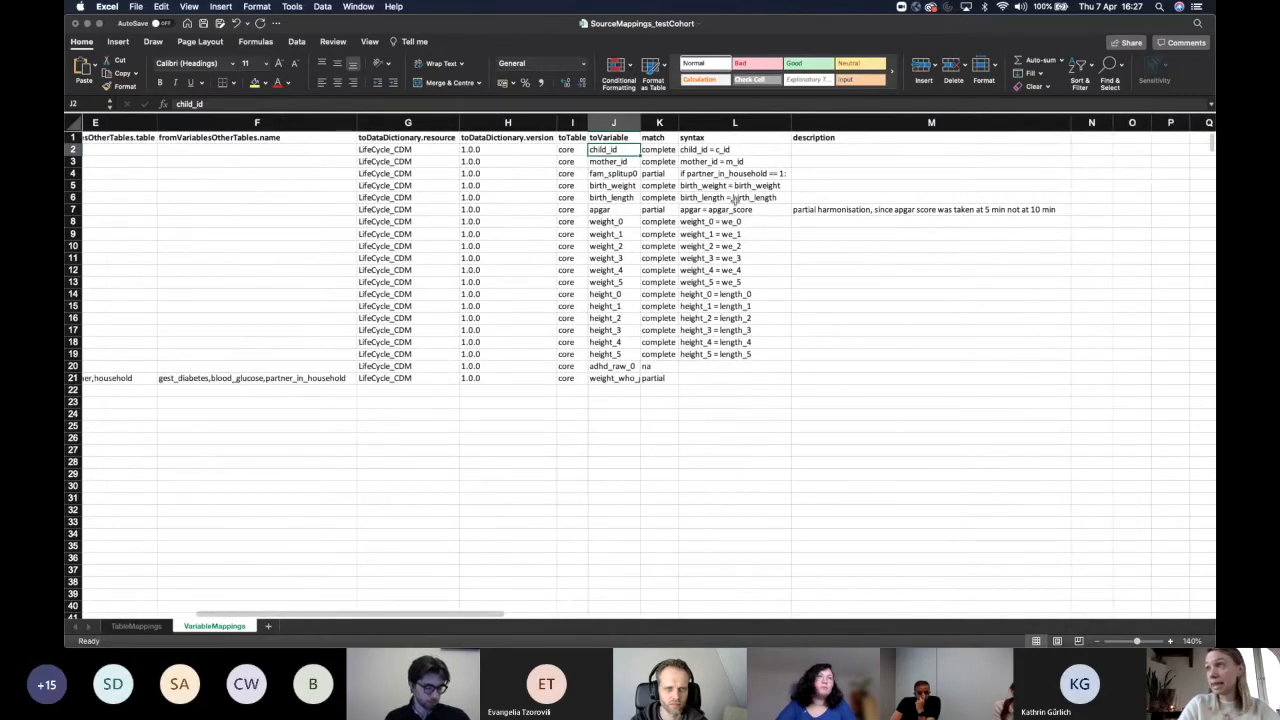
scroll(735, 201, left, 20)
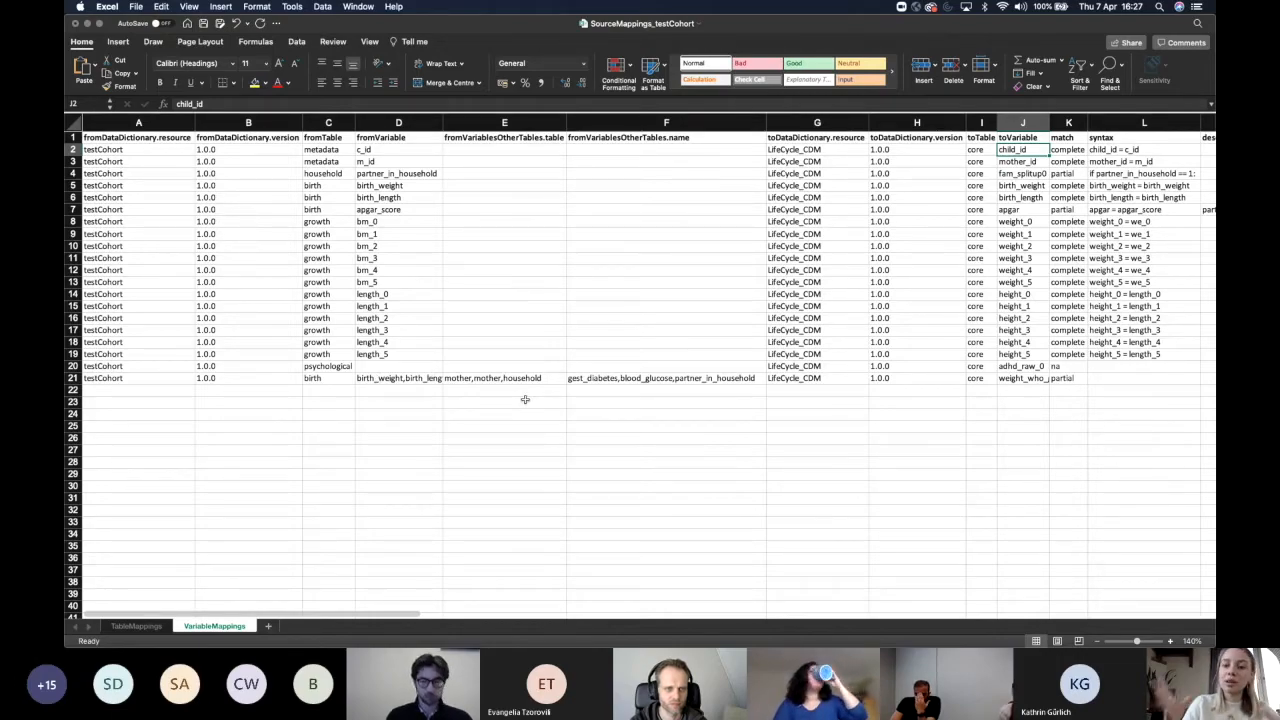
Inspect row 21's birth-table sources, other tables and target weight_who_ga, then minimise SourceMappings.
click(479, 378)
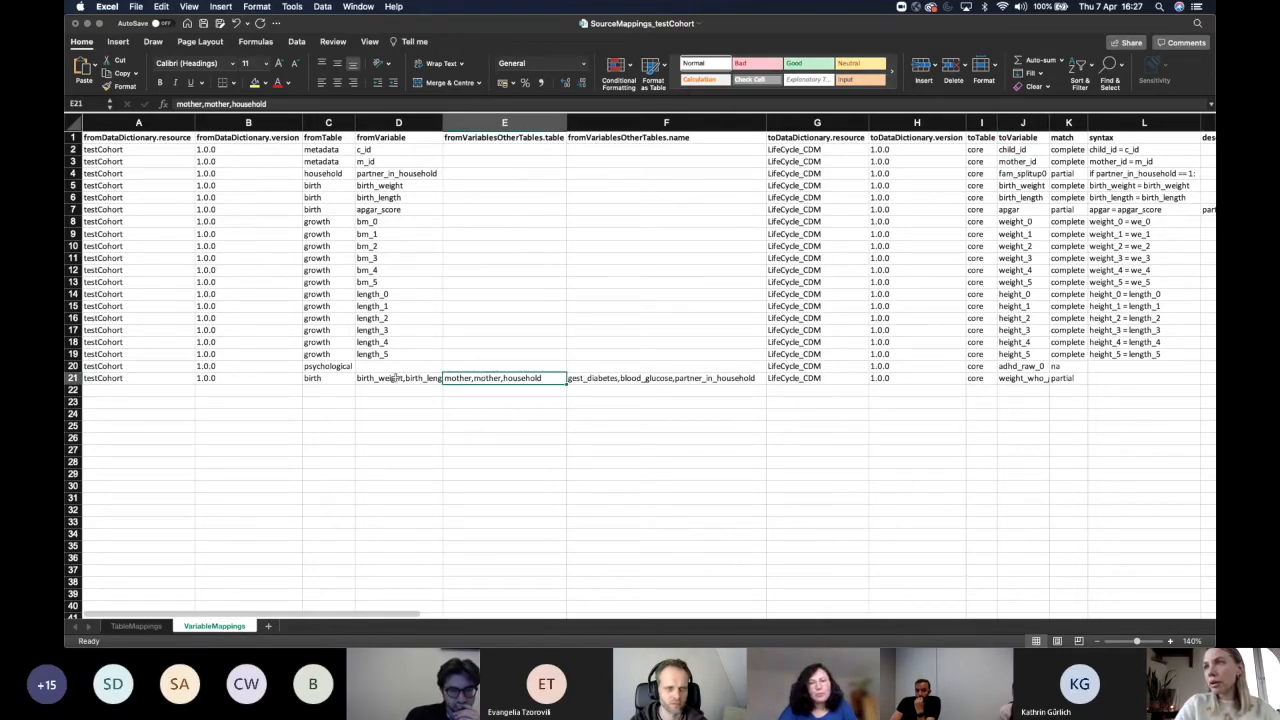
click(327, 378)
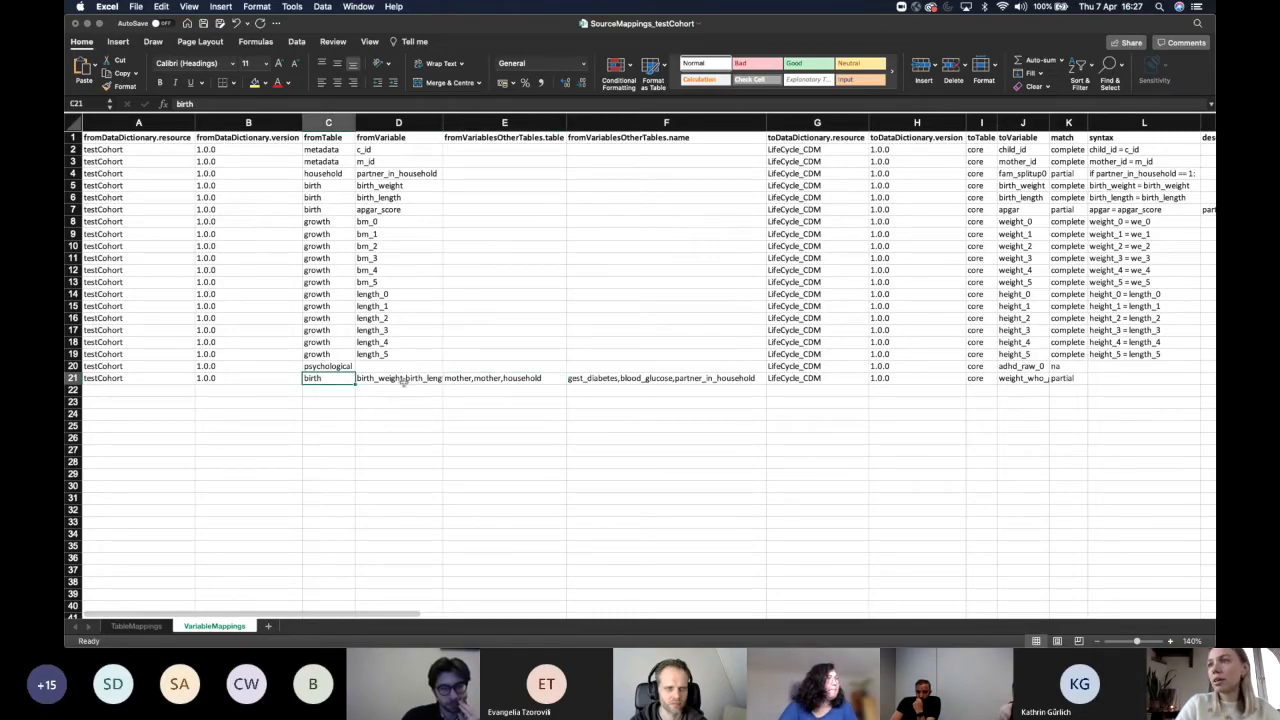
click(405, 380)
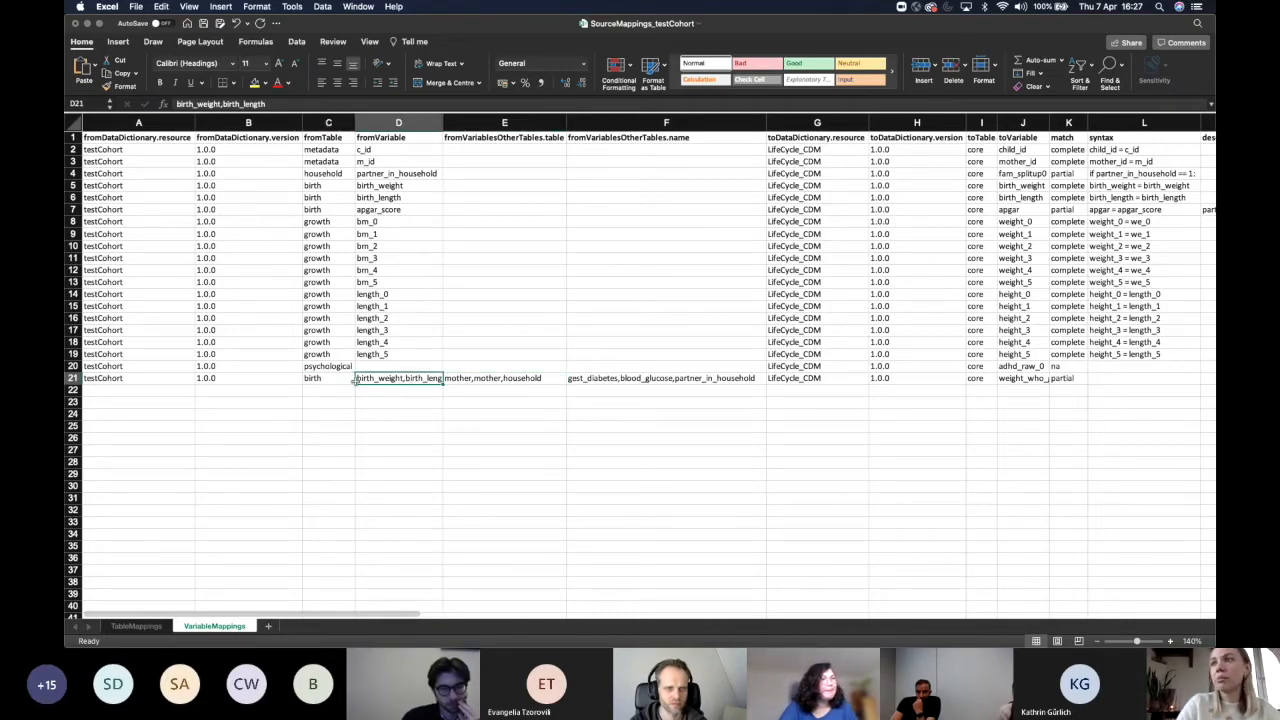
click(322, 378)
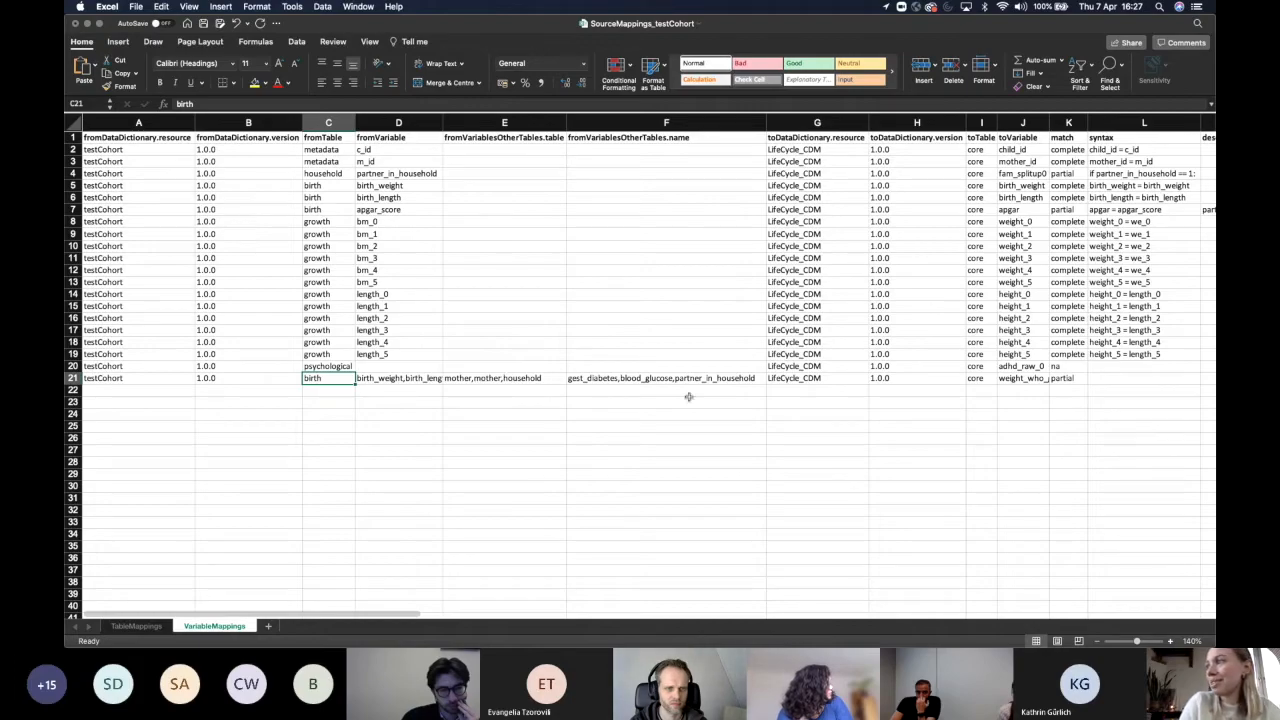
click(1038, 378)
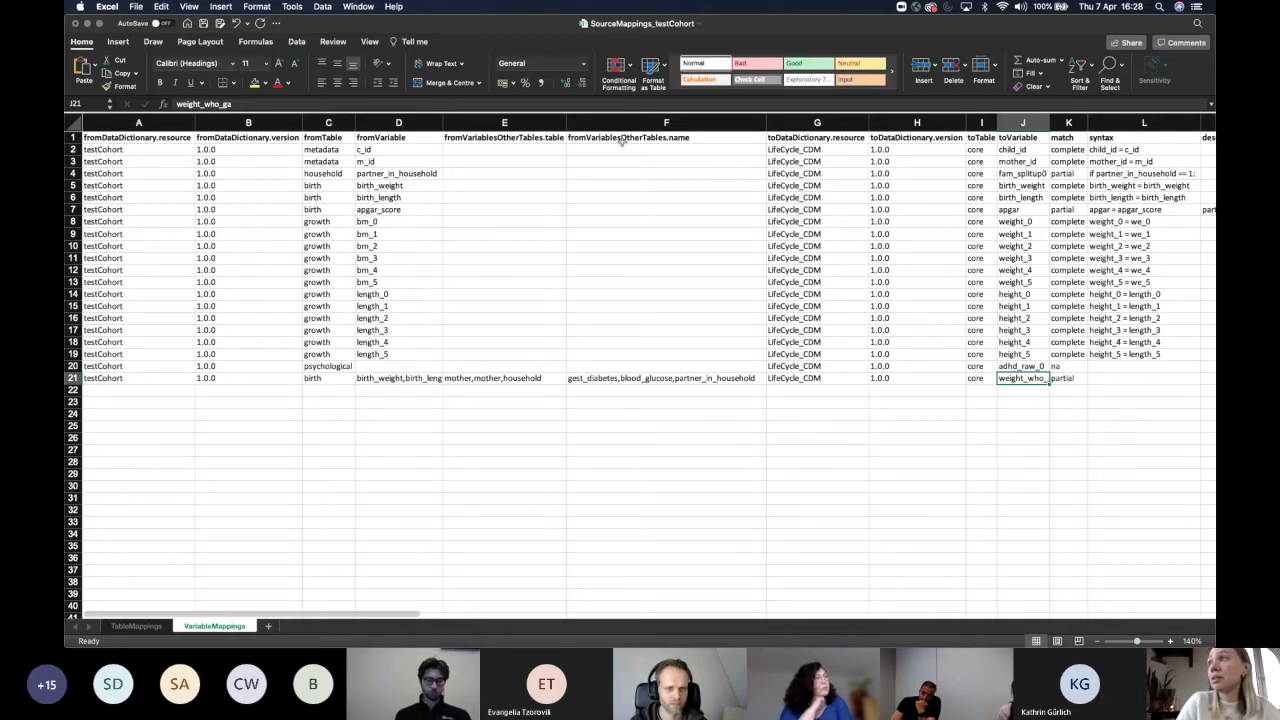
click(478, 379)
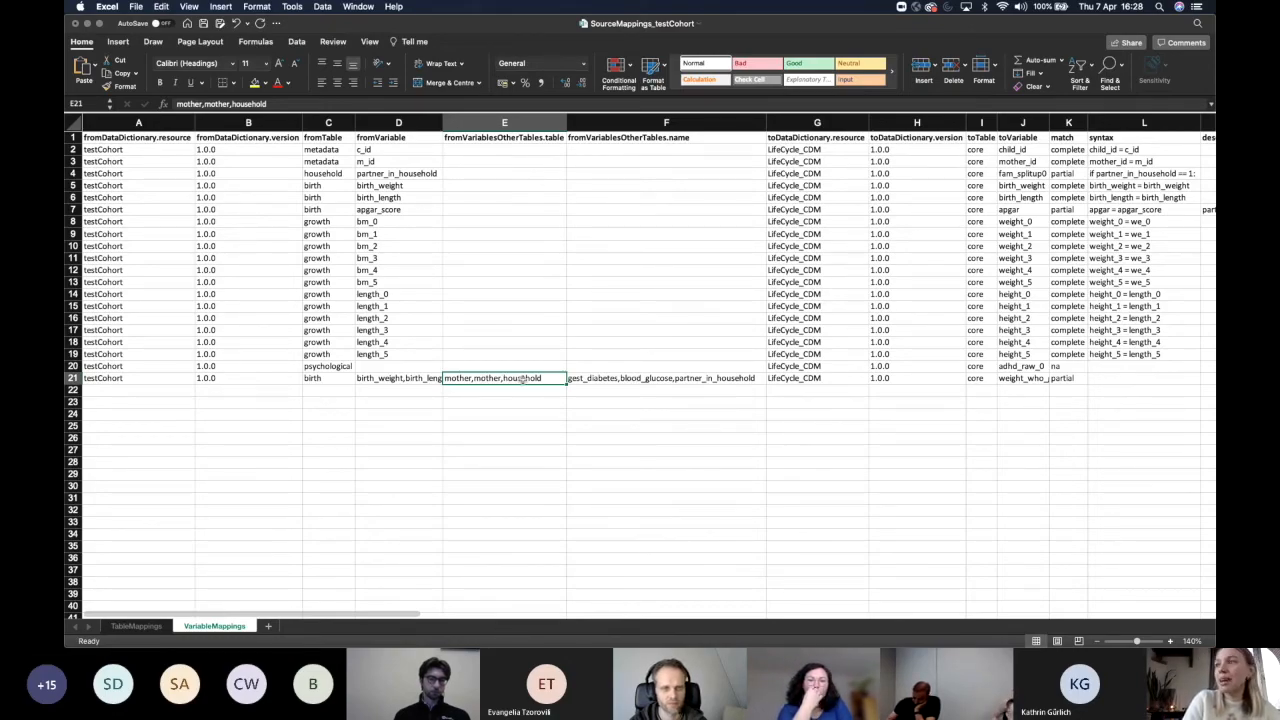
click(700, 379)
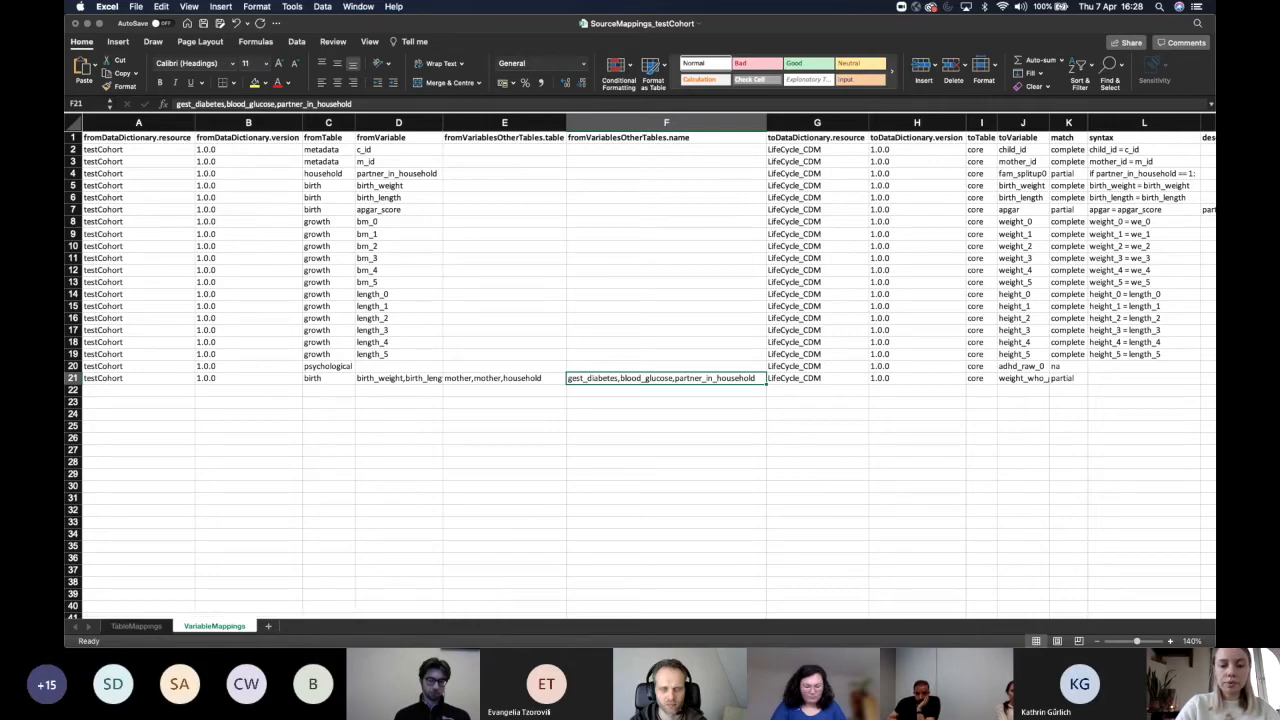
click(617, 484)
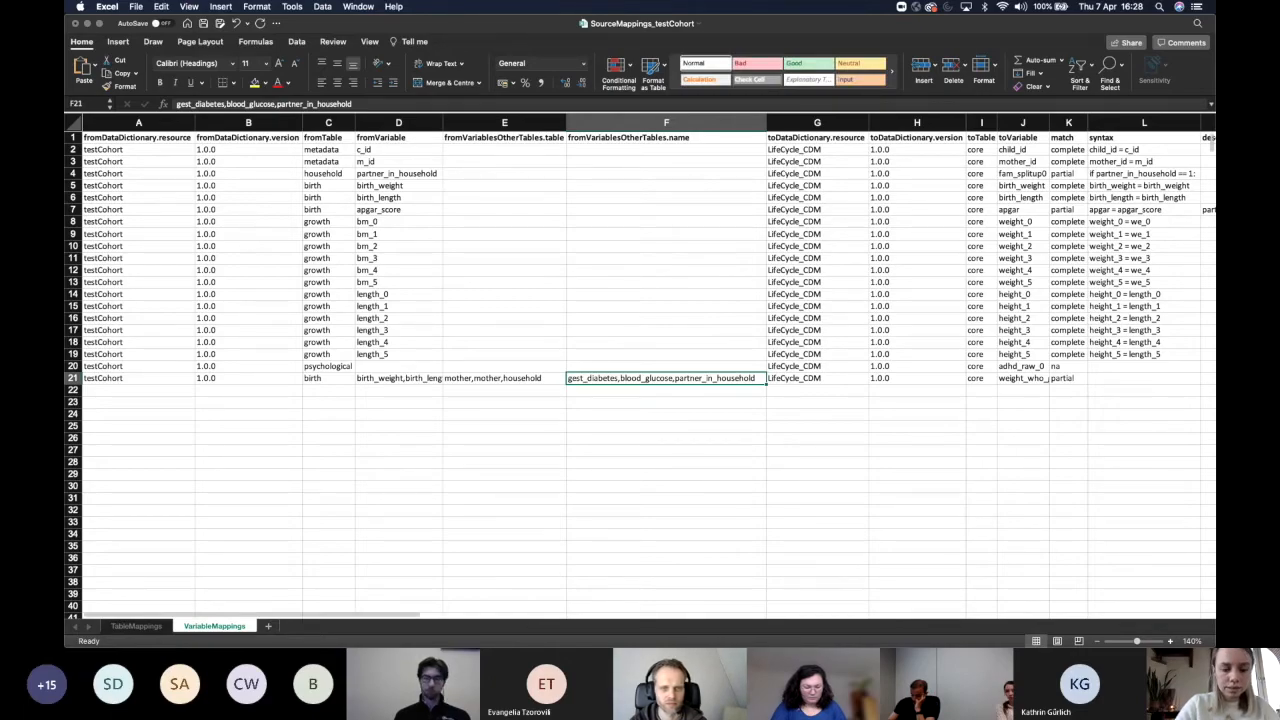
click(88, 24)
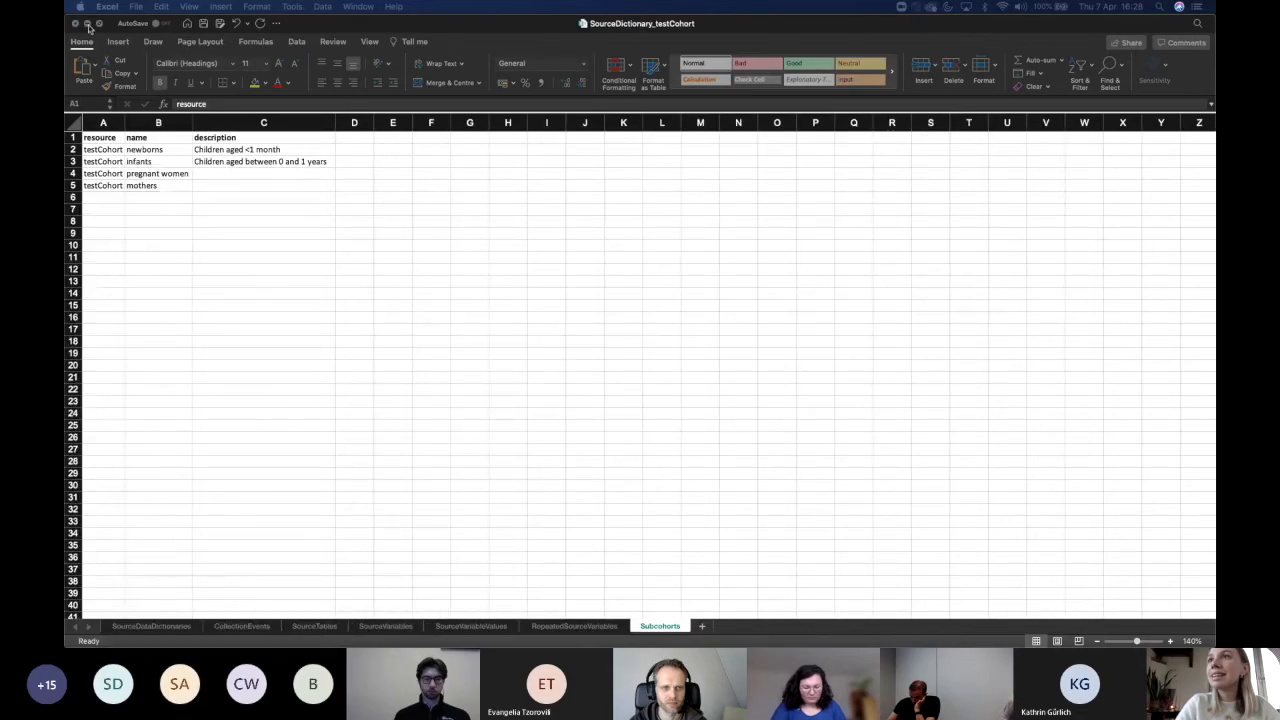
Minimise SourceDictionary to reveal the ALSPAC Up/Download page, then bring PowerPoint forward.
click(88, 24)
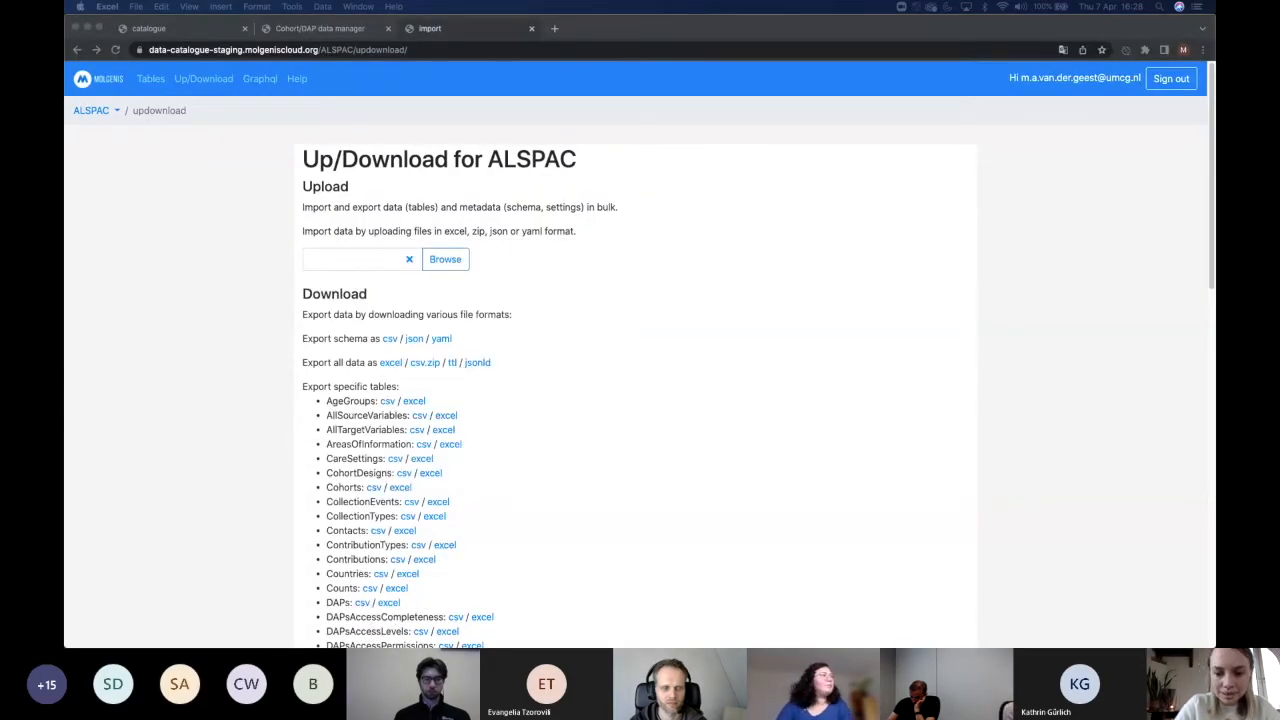
click(698, 366)
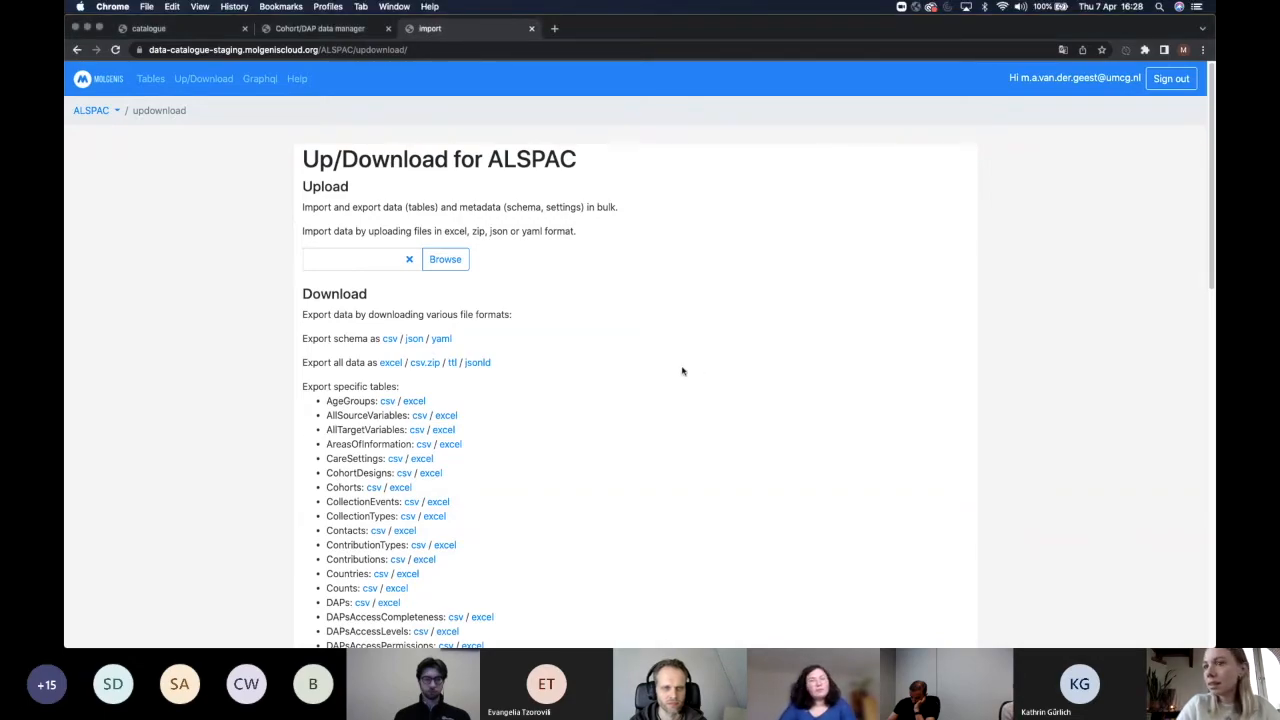
key(ctrl+Up)
click(417, 434)
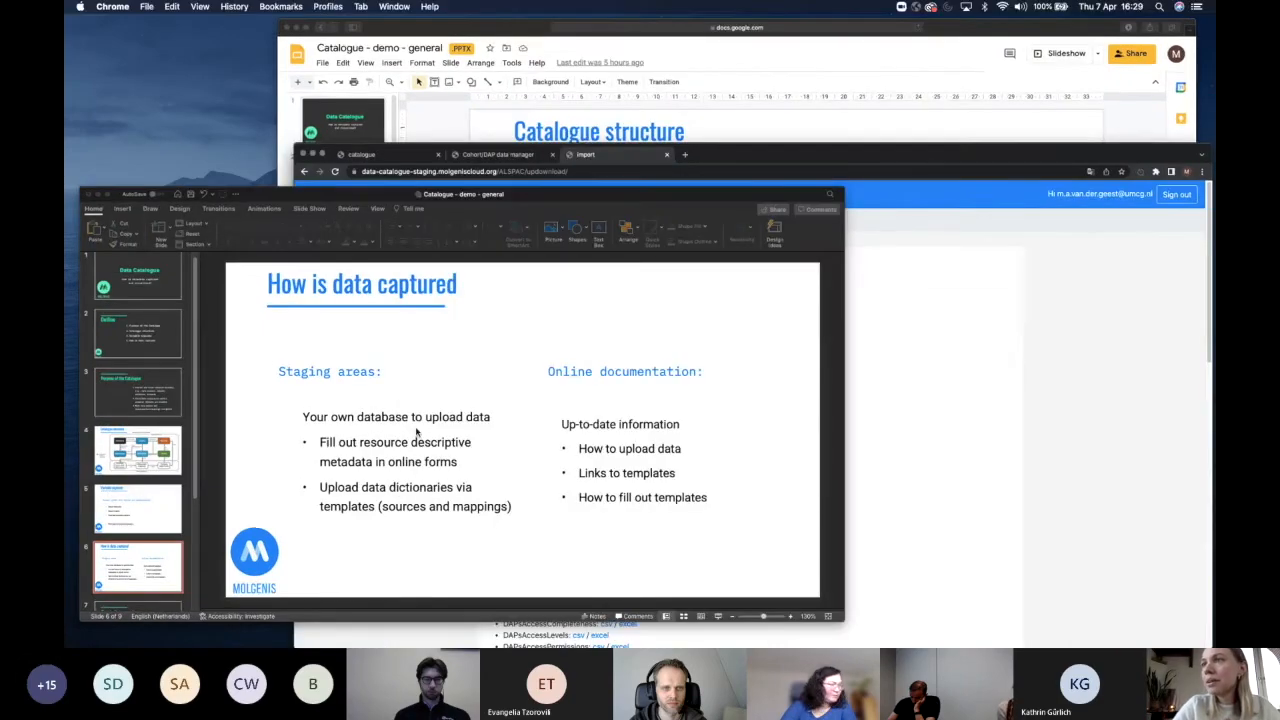
Maximise PowerPoint and start the slideshow at slide 6, 'How is data captured'.
double_click(743, 87)
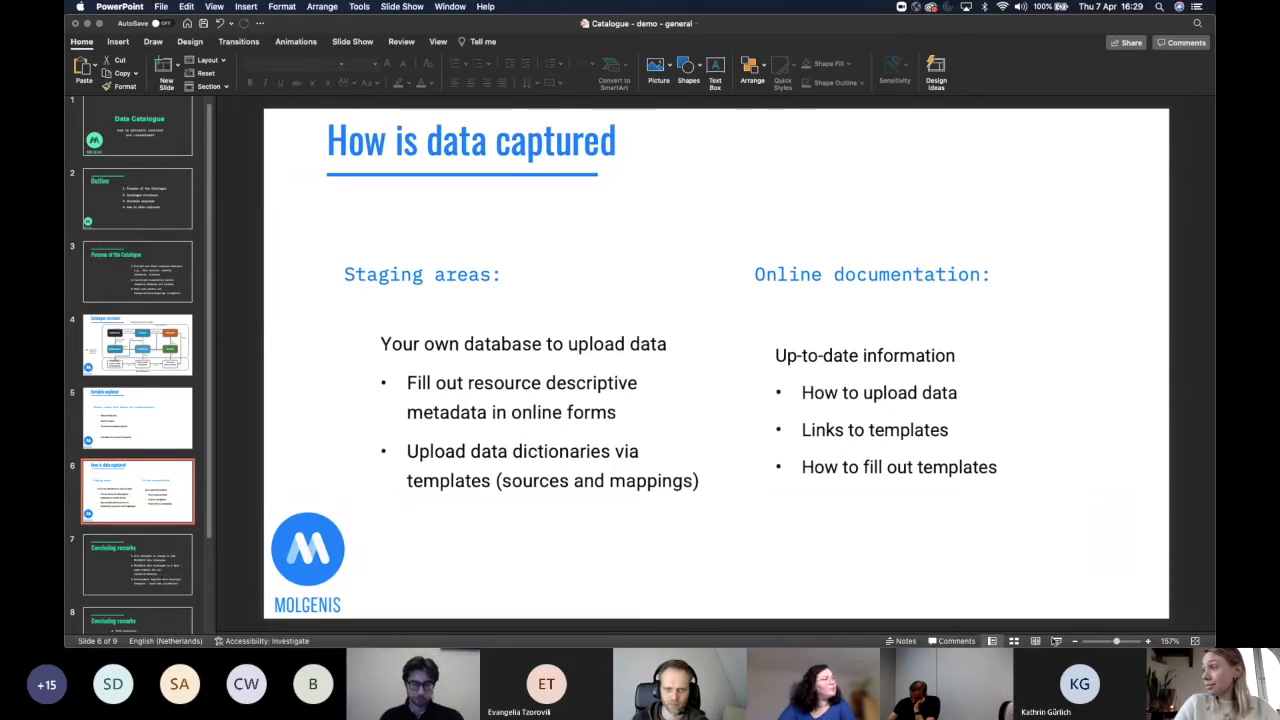
click(1056, 641)
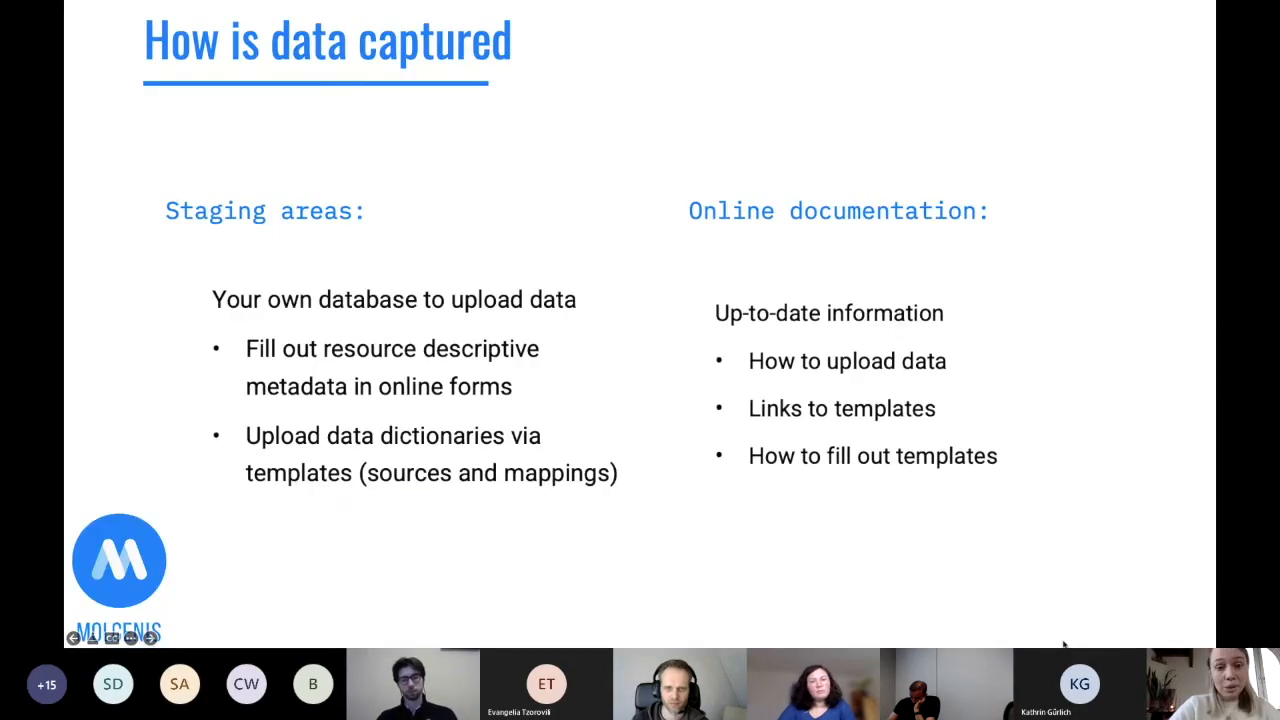